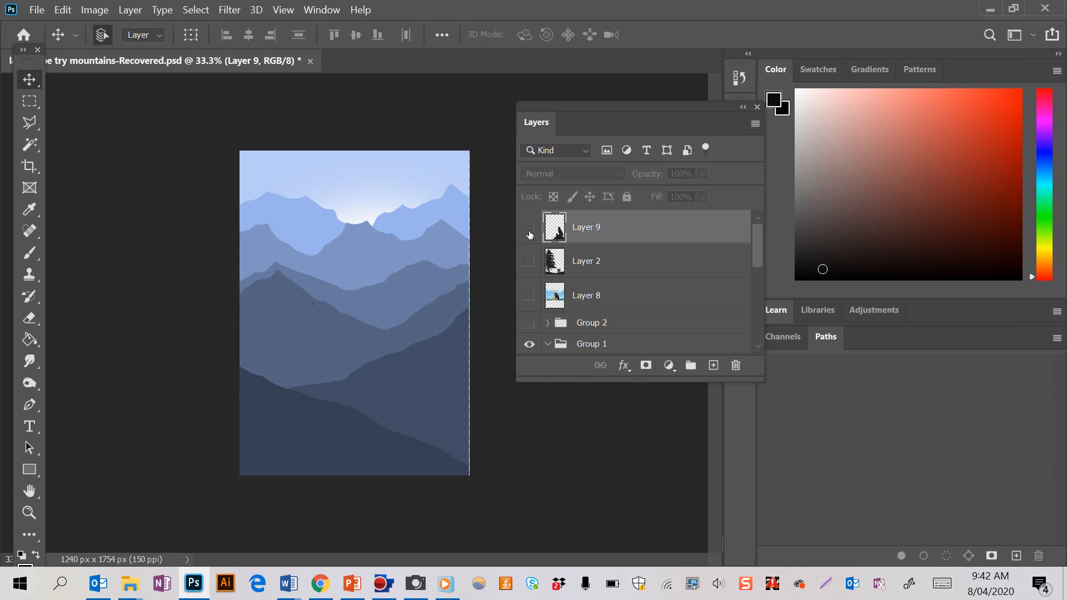
- Preview the eagle silhouette on Layer 9, hide it again, and show the tree silhouette on Layer 2
{"action": "left_click", "coordinate": [528, 227]}
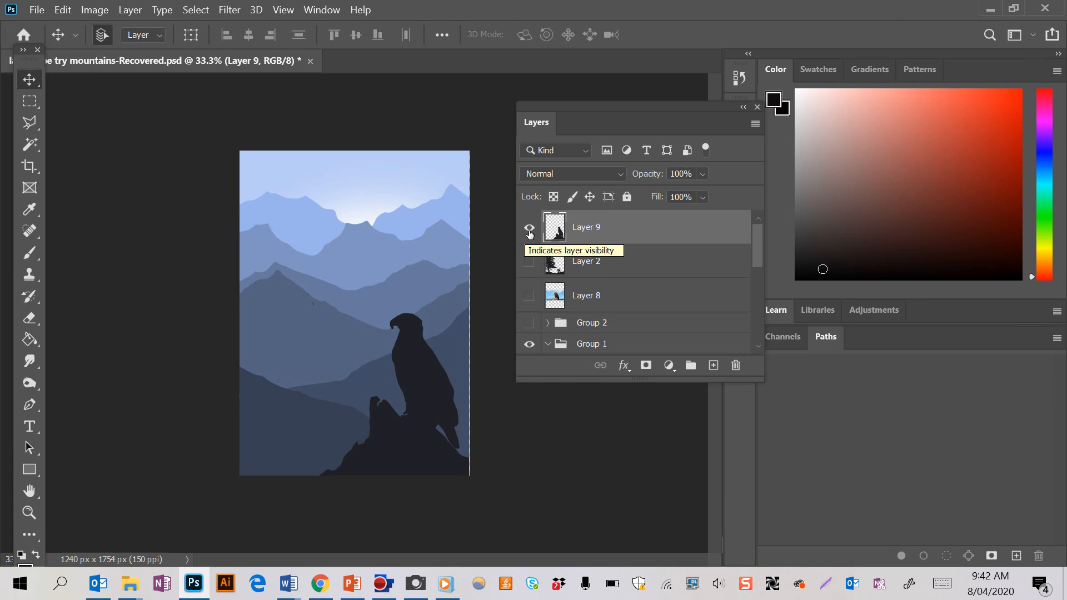
{"action": "left_click", "coordinate": [528, 229]}
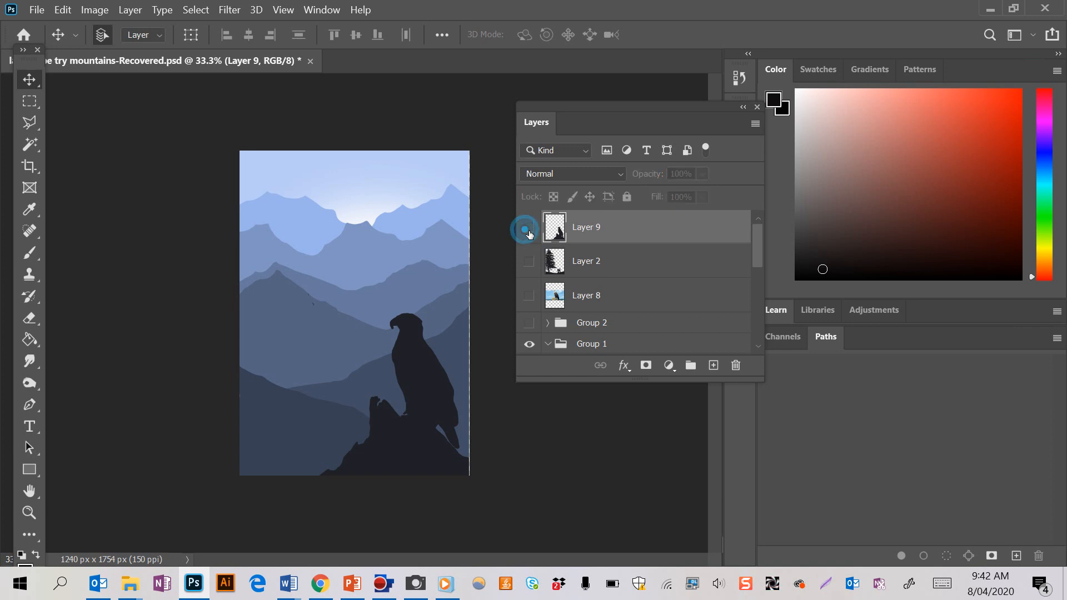
{"action": "left_click", "coordinate": [529, 263]}
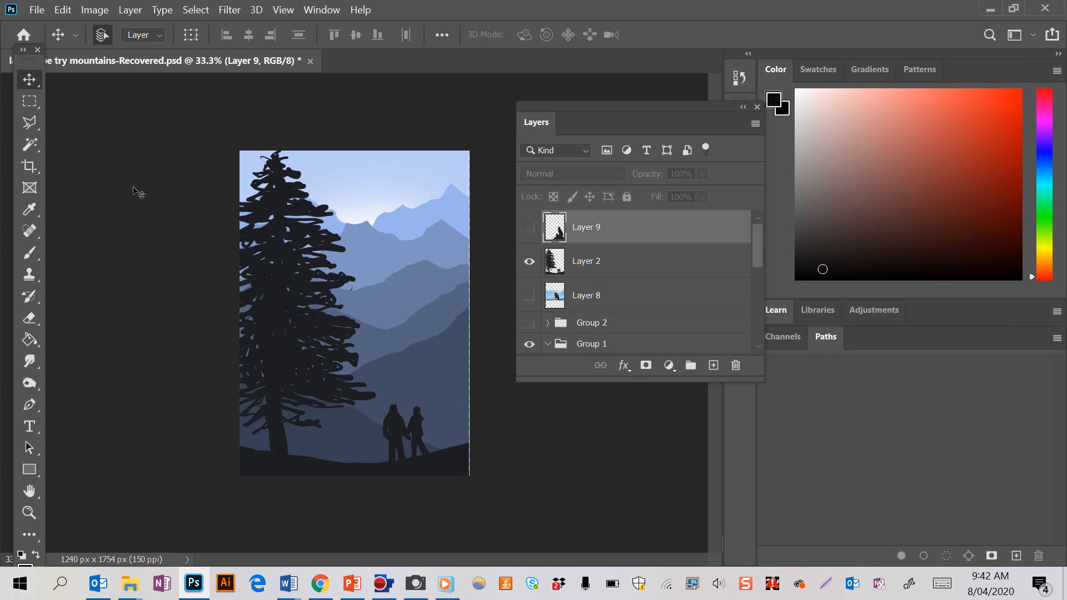
- Create a new document from the A4 print preset, 210 x 297 mm at 300 ppi in portrait orientation
{"action": "left_click", "coordinate": [37, 10]}
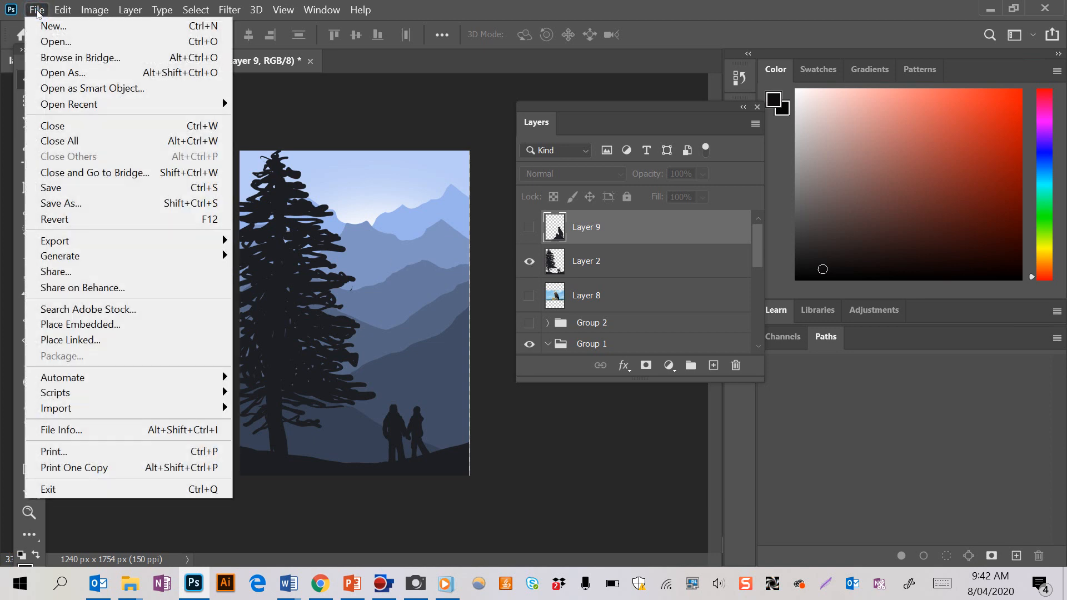
{"action": "left_click", "coordinate": [42, 25]}
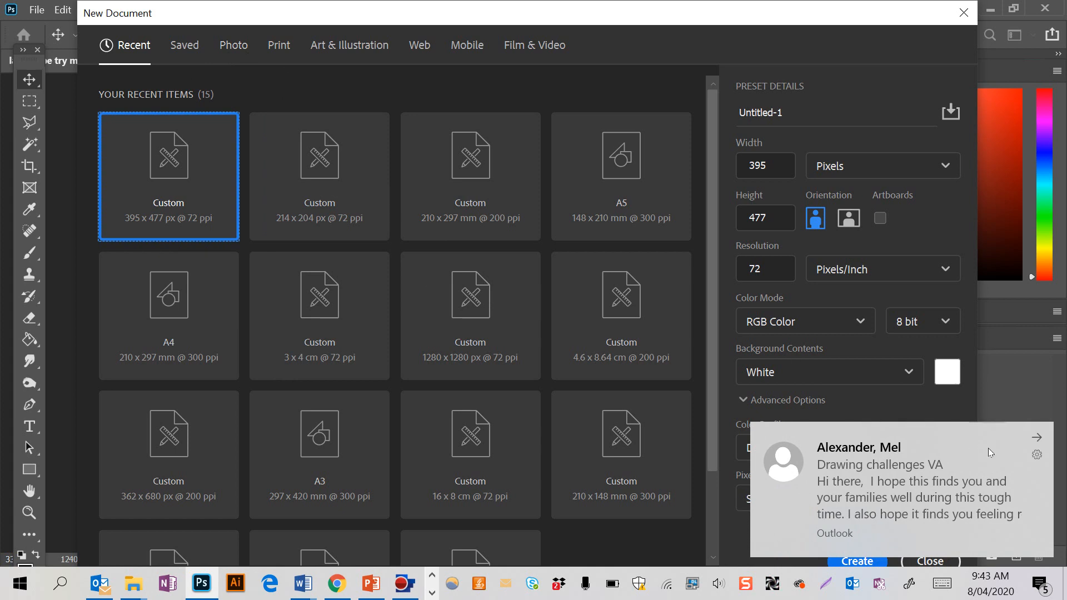
{"action": "left_click", "coordinate": [1039, 437]}
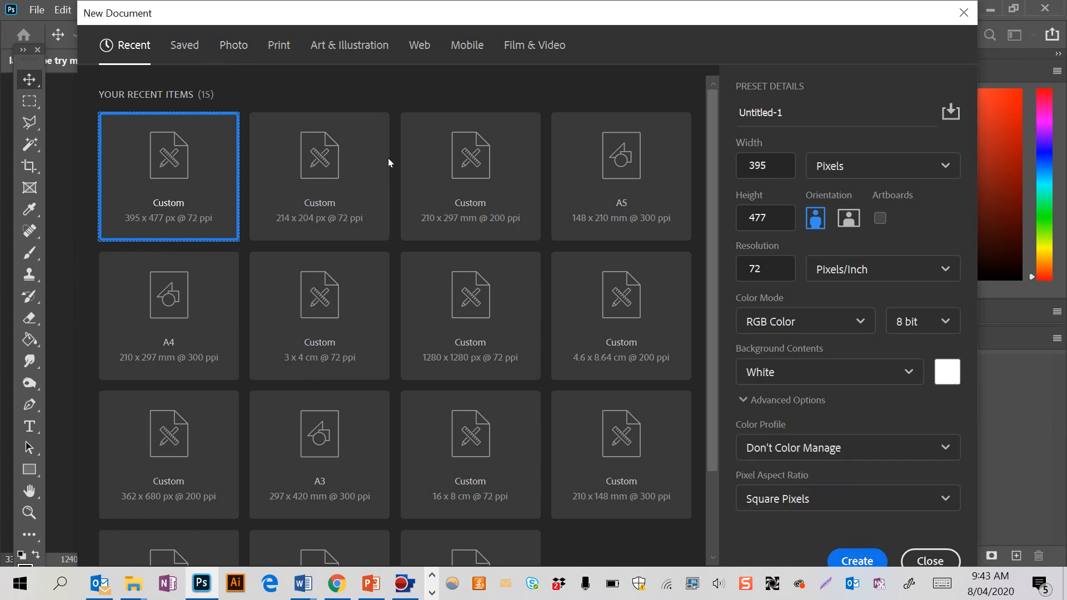
{"action": "left_click", "coordinate": [285, 58]}
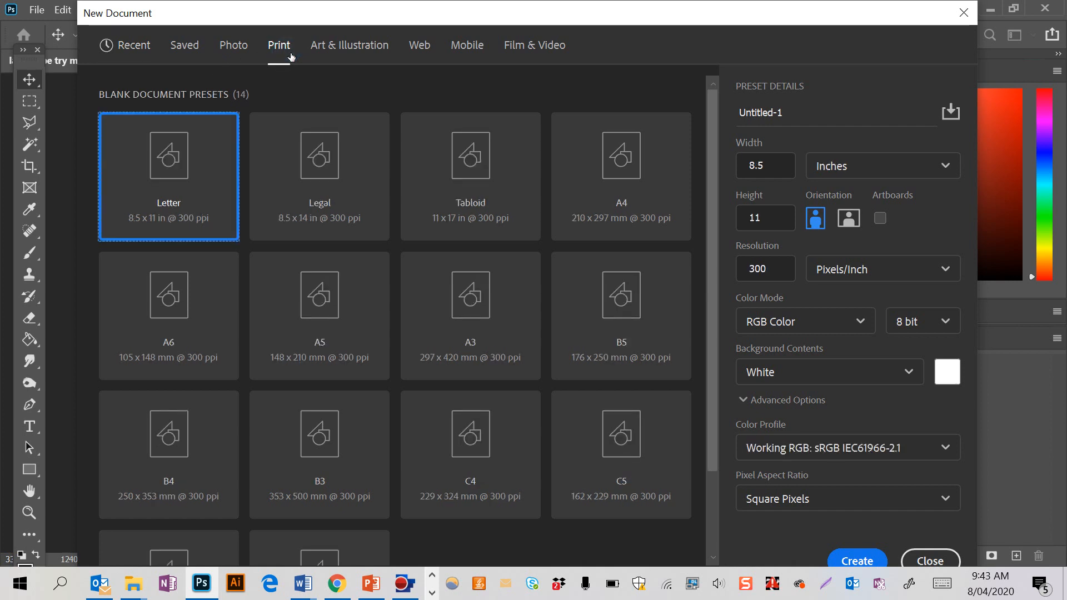
{"action": "left_click", "coordinate": [604, 192]}
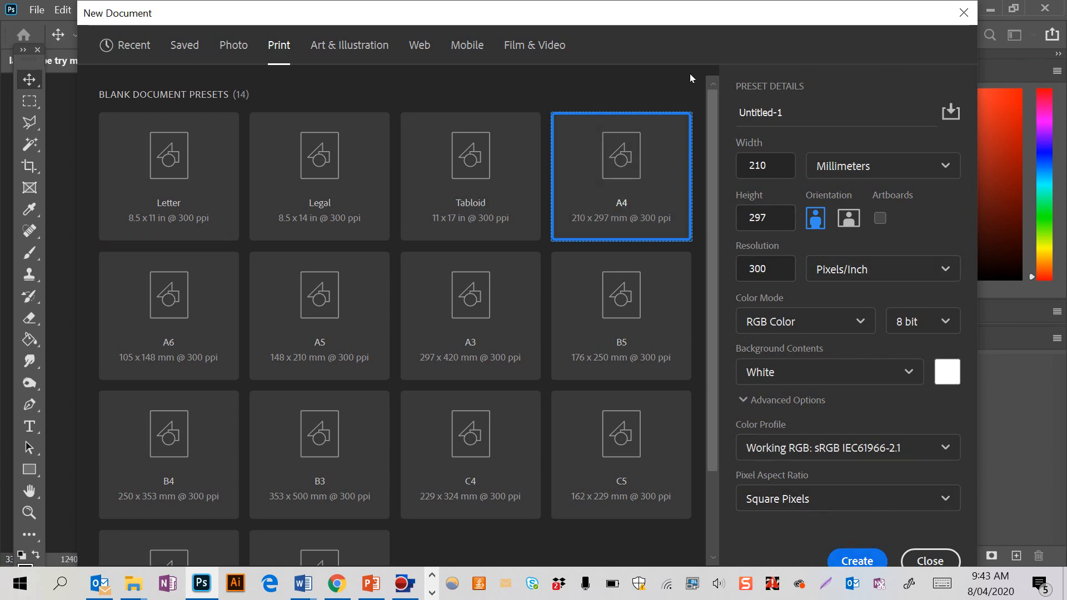
{"action": "left_click_drag", "start_coordinate": [655, 15], "coordinate": [627, 26]}
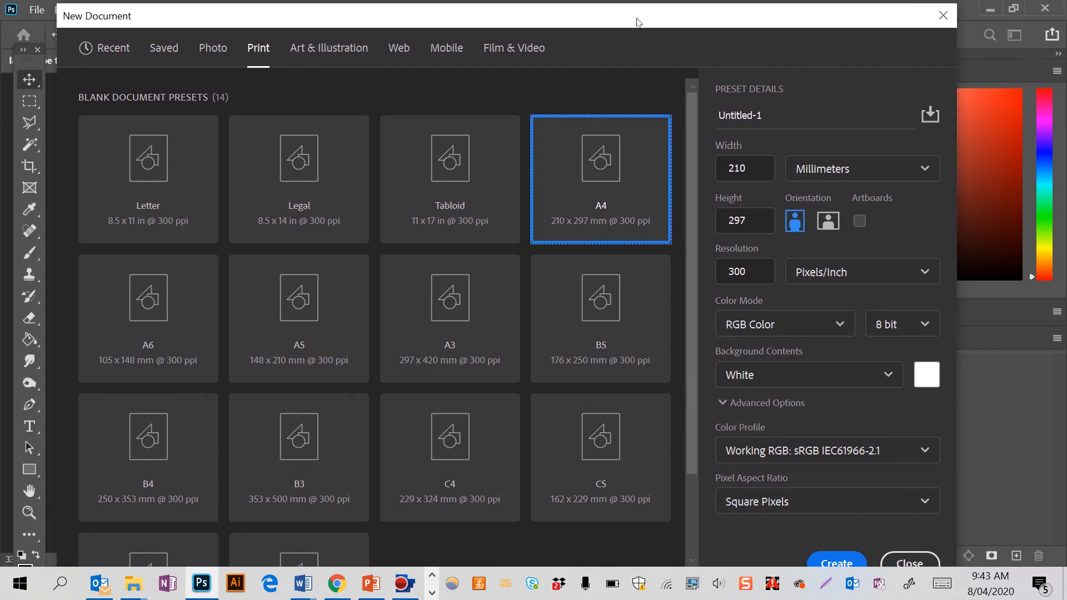
{"action": "left_click", "coordinate": [826, 559]}
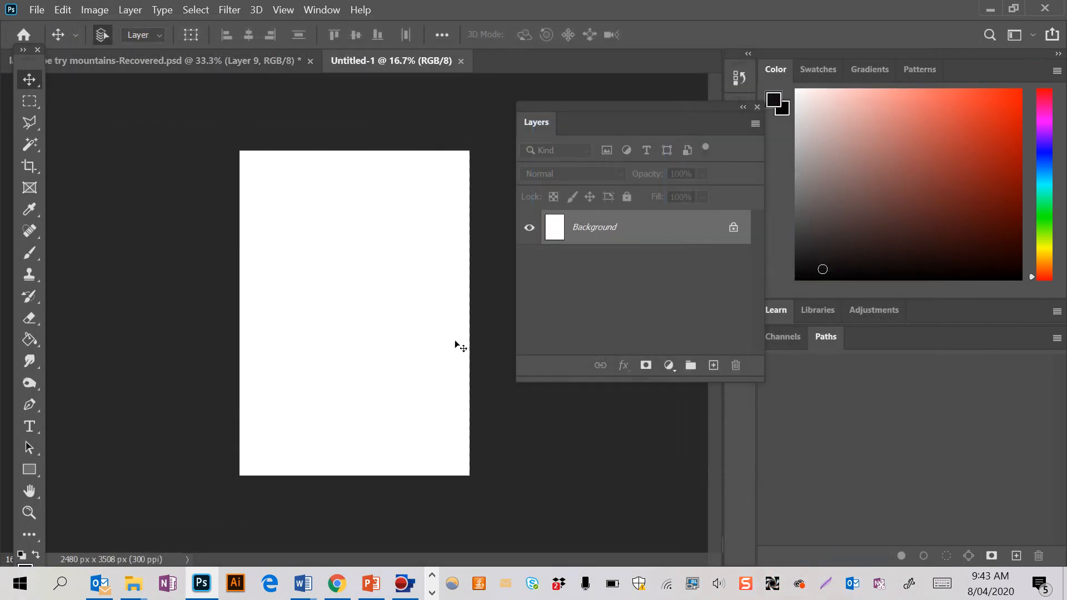
- Review the finished mountain landscape document and return to the new blank document
{"action": "left_click", "coordinate": [255, 62]}
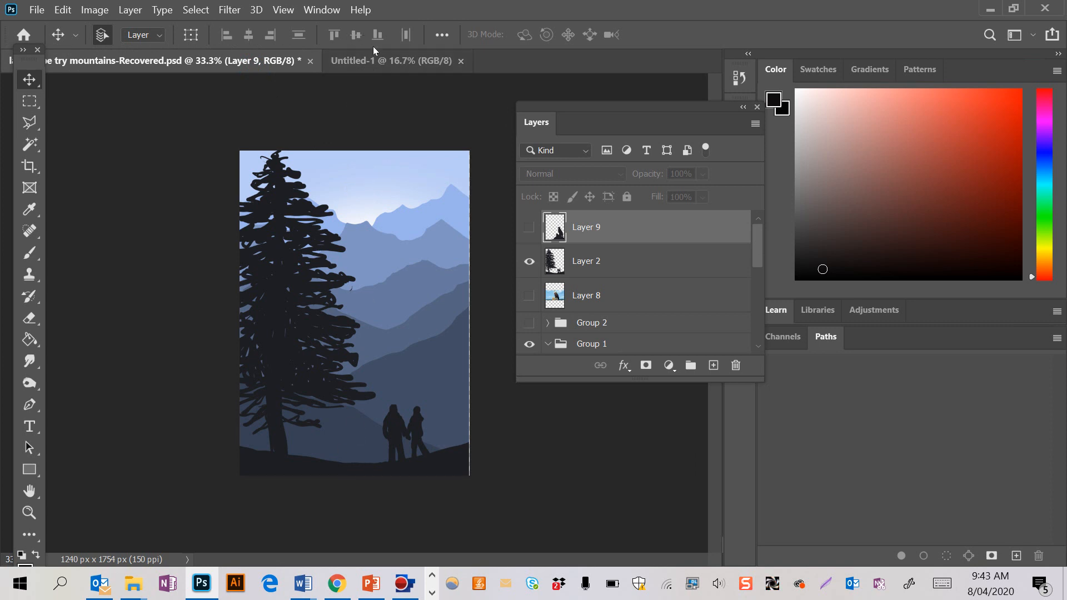
{"action": "left_click", "coordinate": [380, 61]}
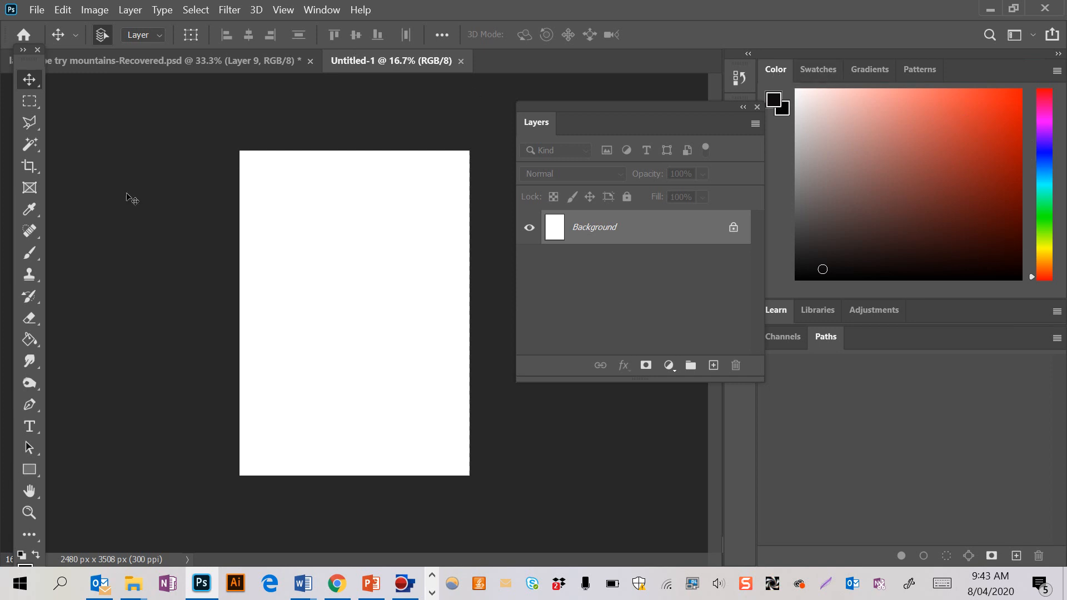
{"action": "left_click", "coordinate": [306, 13]}
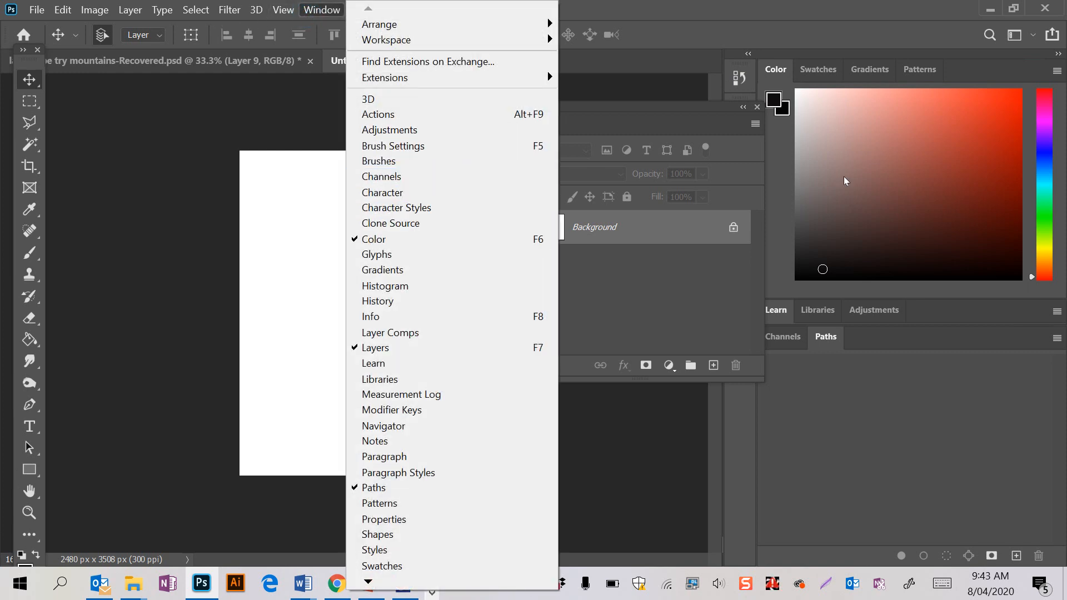
- Choose a pale violet foreground colour and fill the Background layer with it using the Paint Bucket tool
{"action": "left_click", "coordinate": [978, 228]}
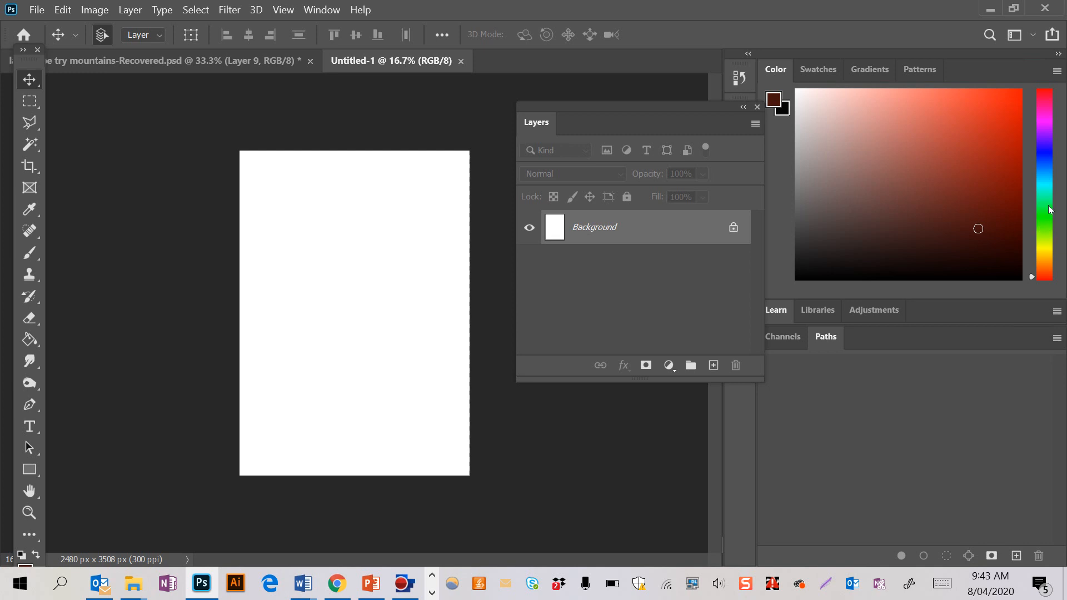
{"action": "left_click", "coordinate": [1045, 136]}
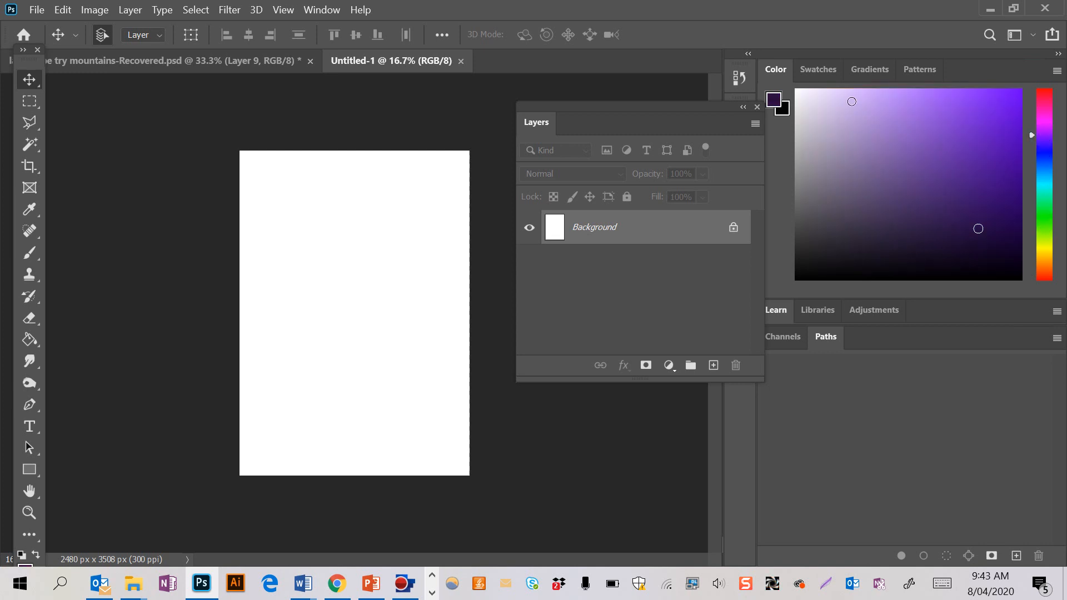
{"action": "left_click", "coordinate": [853, 110]}
{"action": "left_click", "coordinate": [30, 338]}
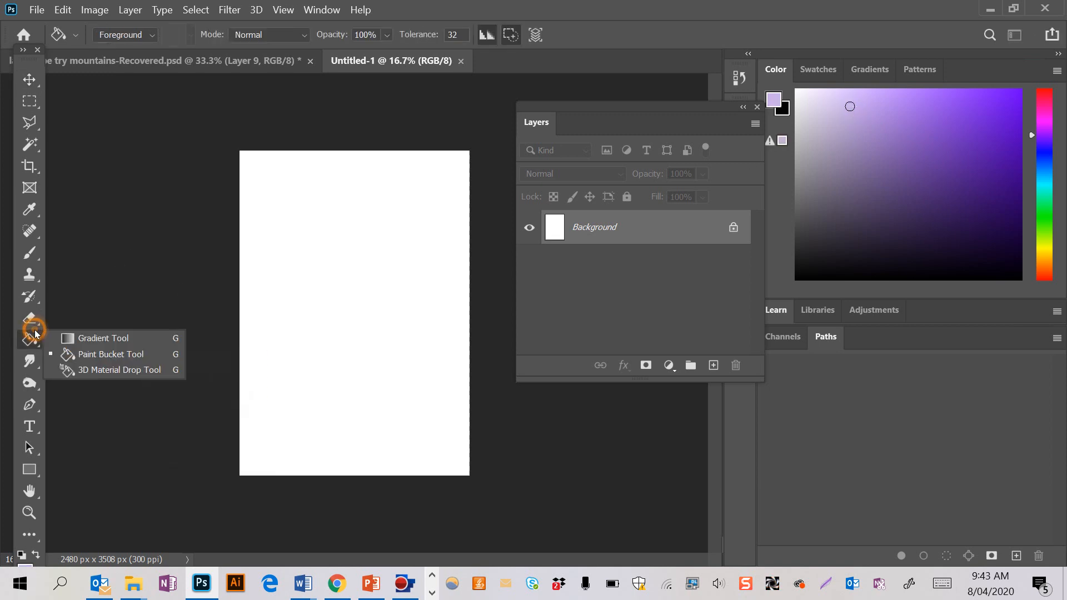
{"action": "left_click", "coordinate": [76, 356]}
{"action": "left_click", "coordinate": [327, 251]}
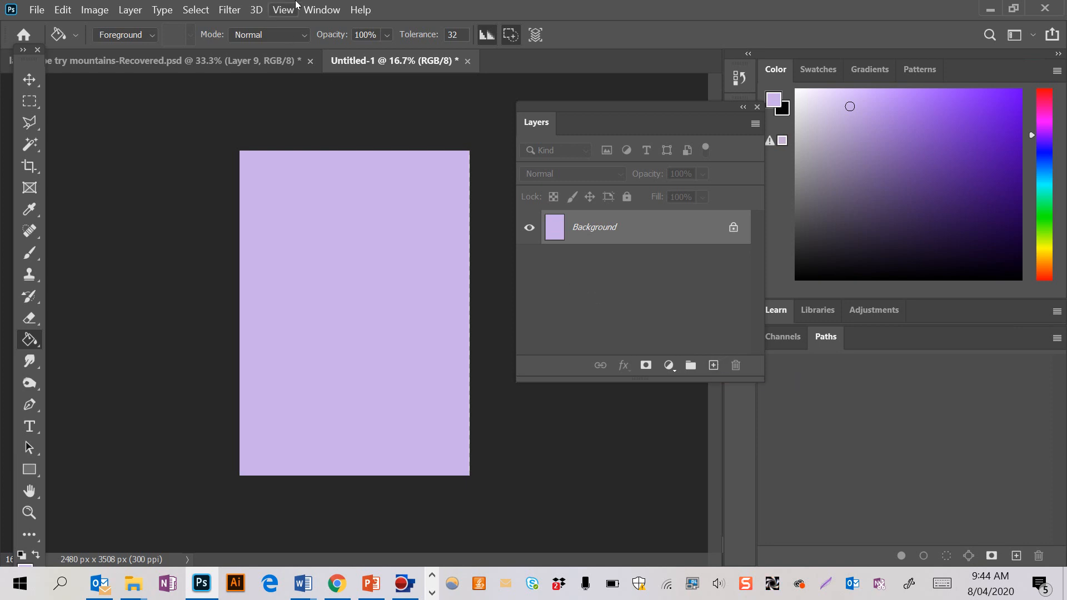
- Add a new layer above the Background and fill it with a medium purple darker than the background colour
{"action": "left_click", "coordinate": [320, 11]}
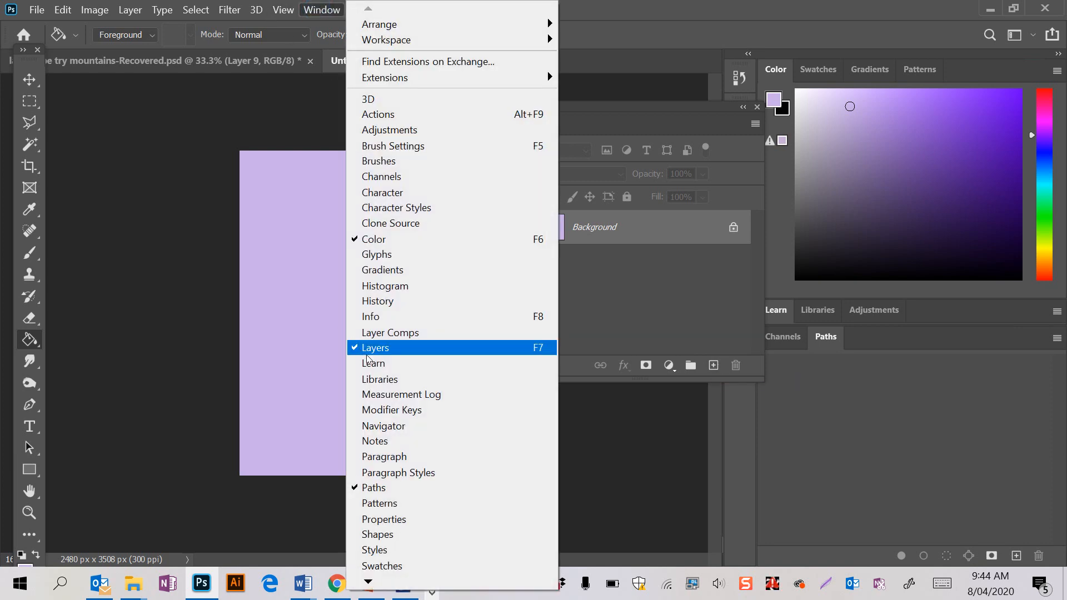
{"action": "left_click", "coordinate": [637, 295]}
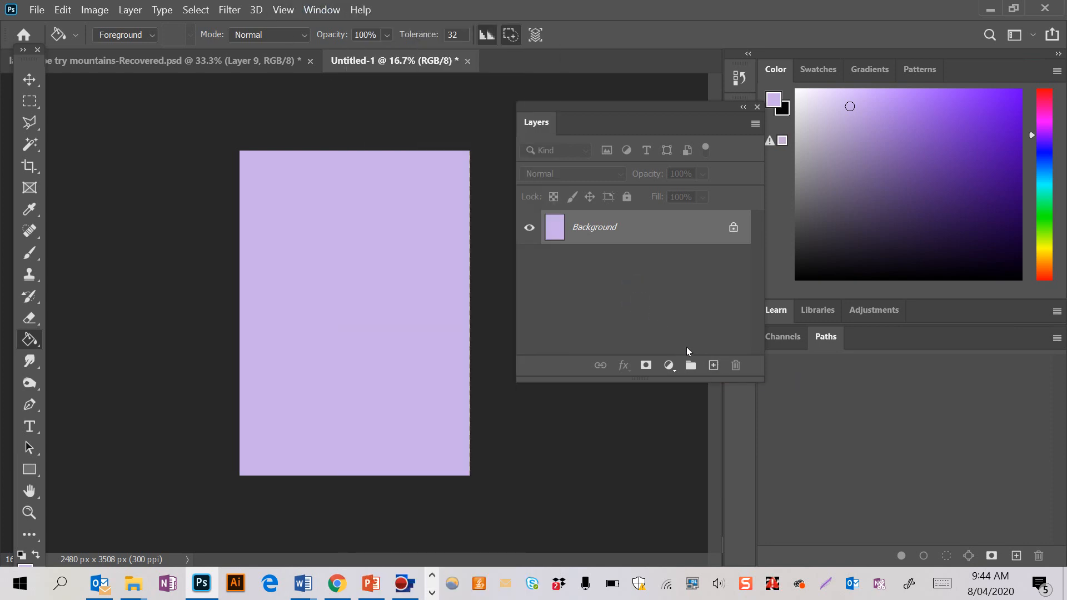
{"action": "left_click", "coordinate": [714, 367]}
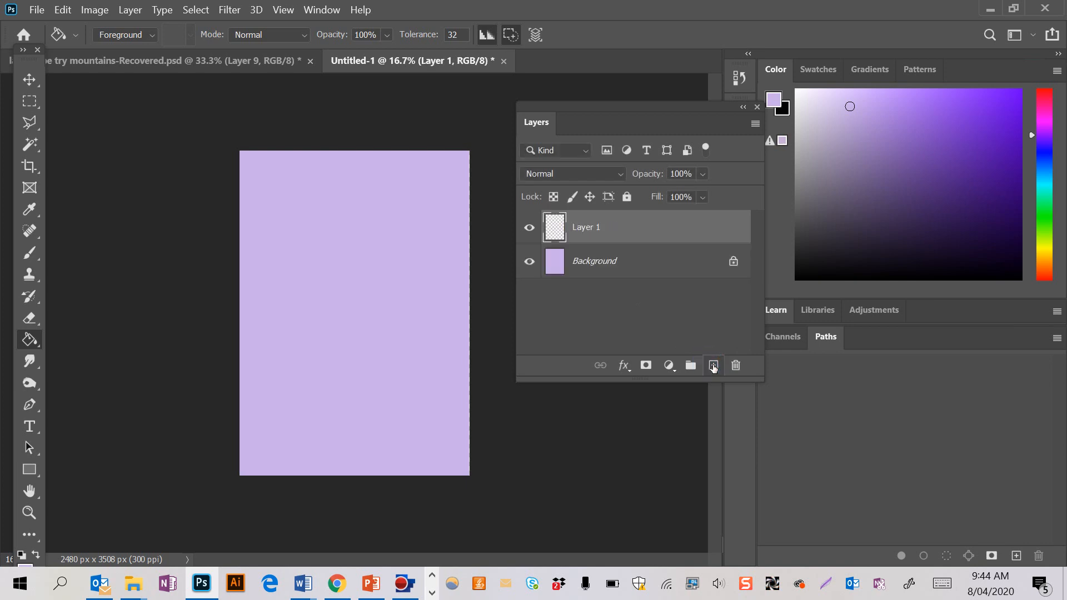
{"action": "left_click", "coordinate": [871, 126]}
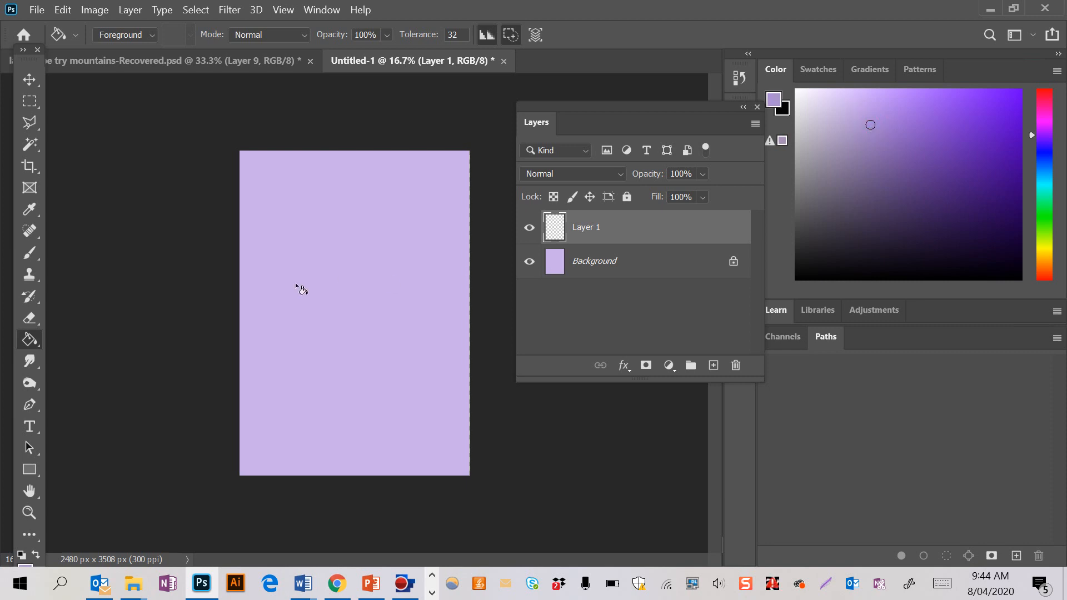
{"action": "left_click", "coordinate": [328, 290]}
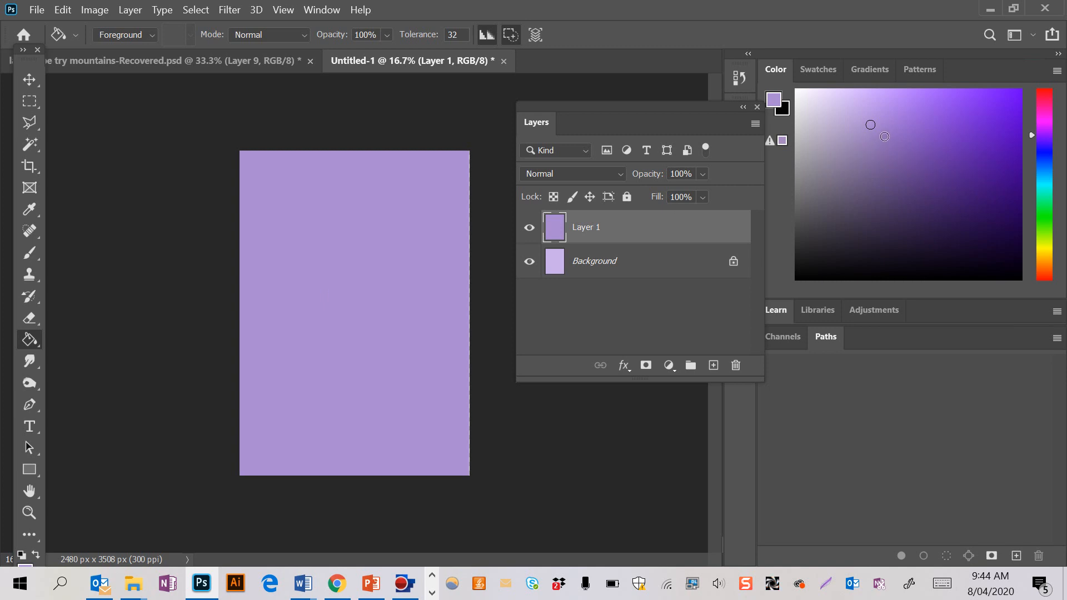
{"action": "left_click", "coordinate": [880, 132]}
{"action": "left_click", "coordinate": [434, 282]}
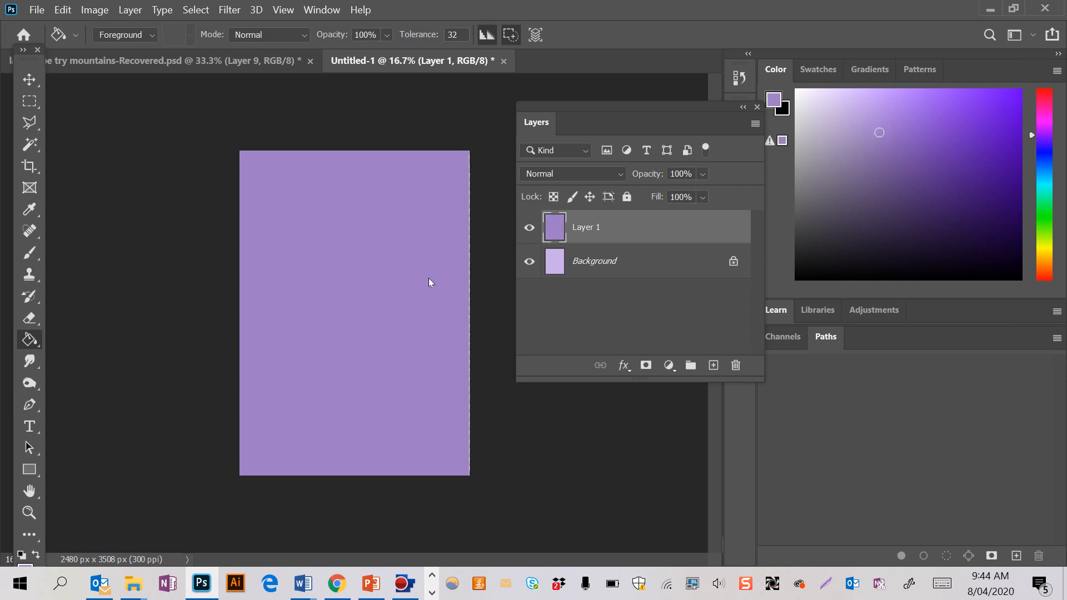
- Add two more layers above Layer 1, filling each with a darker purple than the layer below it
{"action": "left_click", "coordinate": [721, 366]}
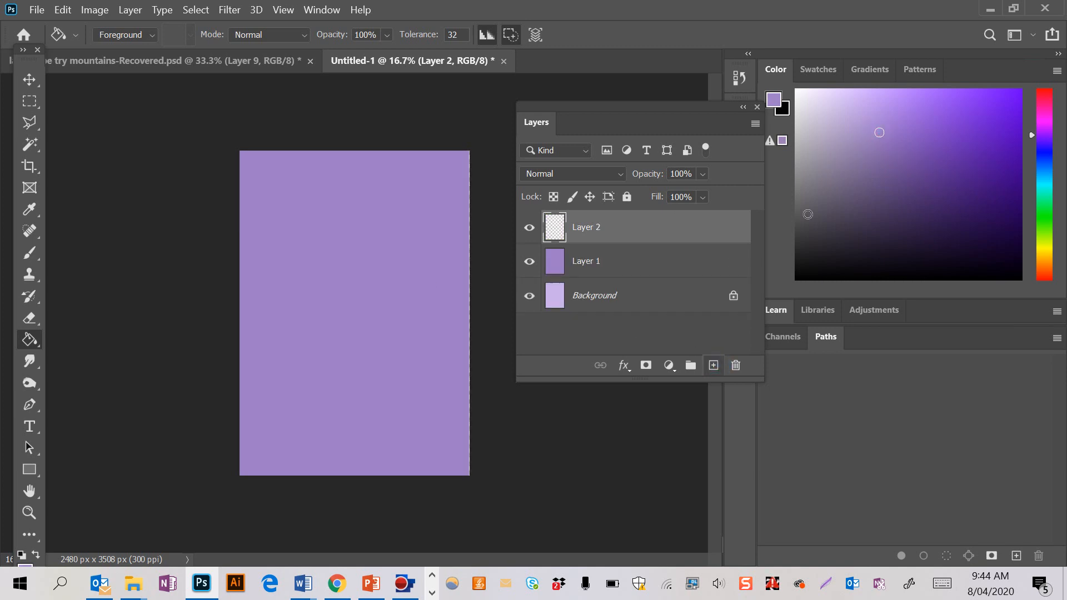
{"action": "left_click", "coordinate": [903, 153]}
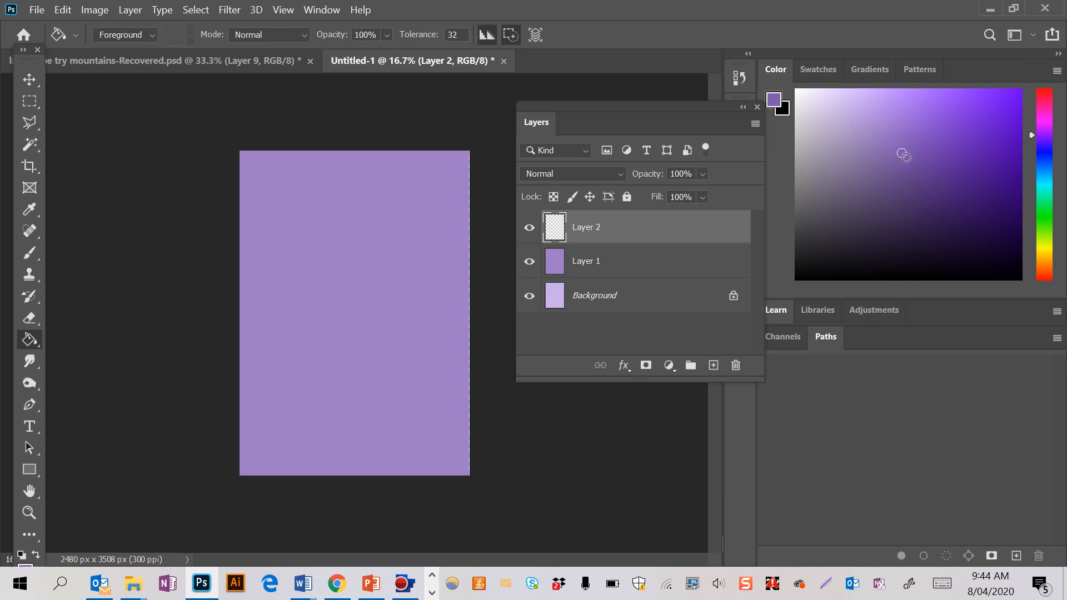
{"action": "left_click", "coordinate": [419, 289]}
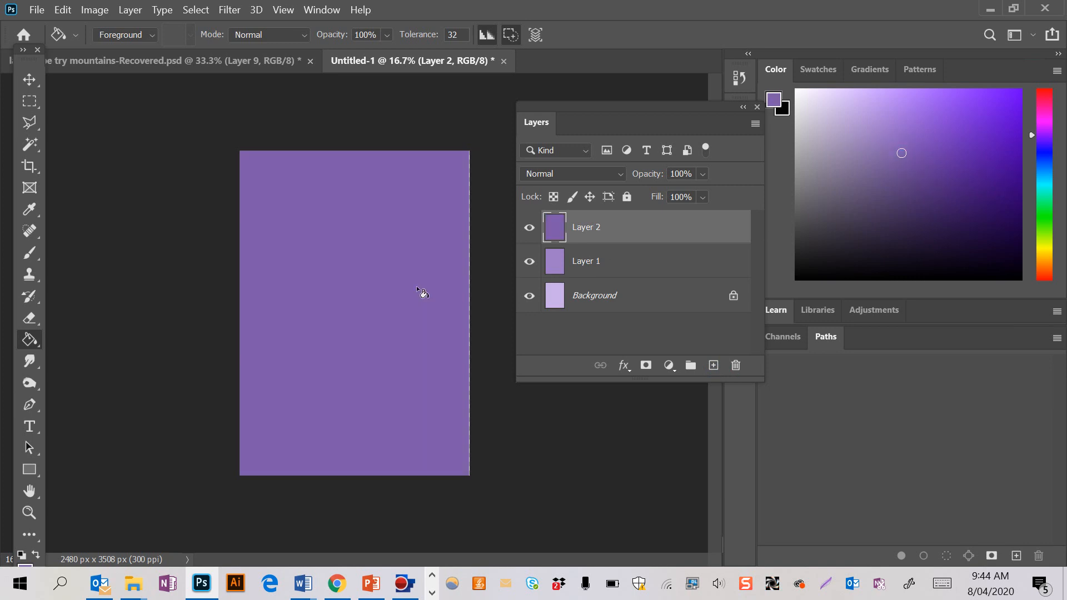
{"action": "left_click", "coordinate": [715, 366]}
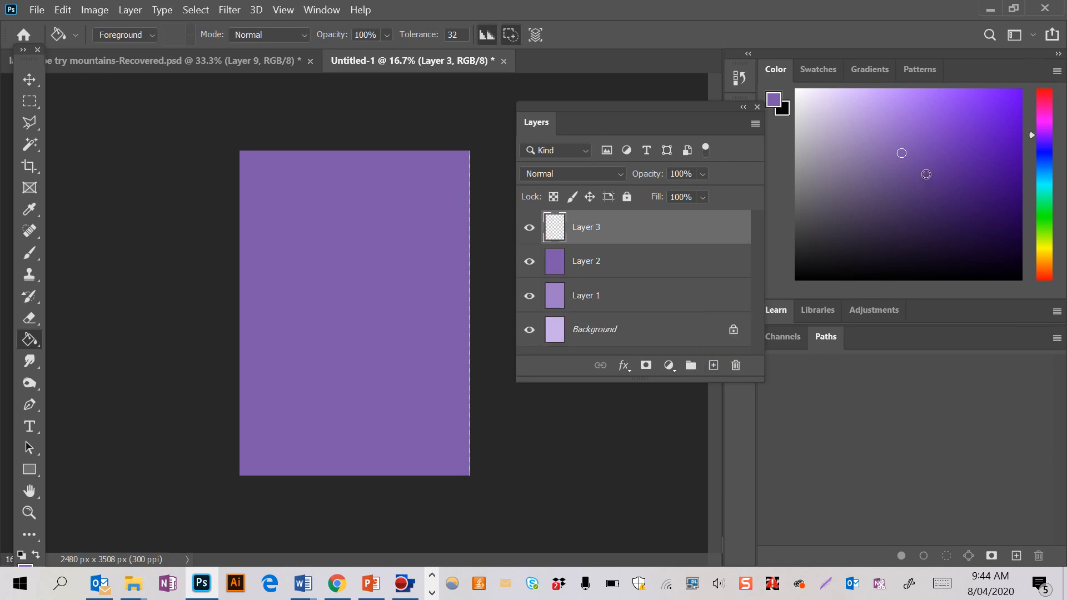
{"action": "left_click", "coordinate": [922, 170]}
{"action": "left_click", "coordinate": [401, 298]}
- Add three more layers on top of Layer 3, filling each with a progressively darker purple, ending in a near-black violet
{"action": "left_click", "coordinate": [714, 365]}
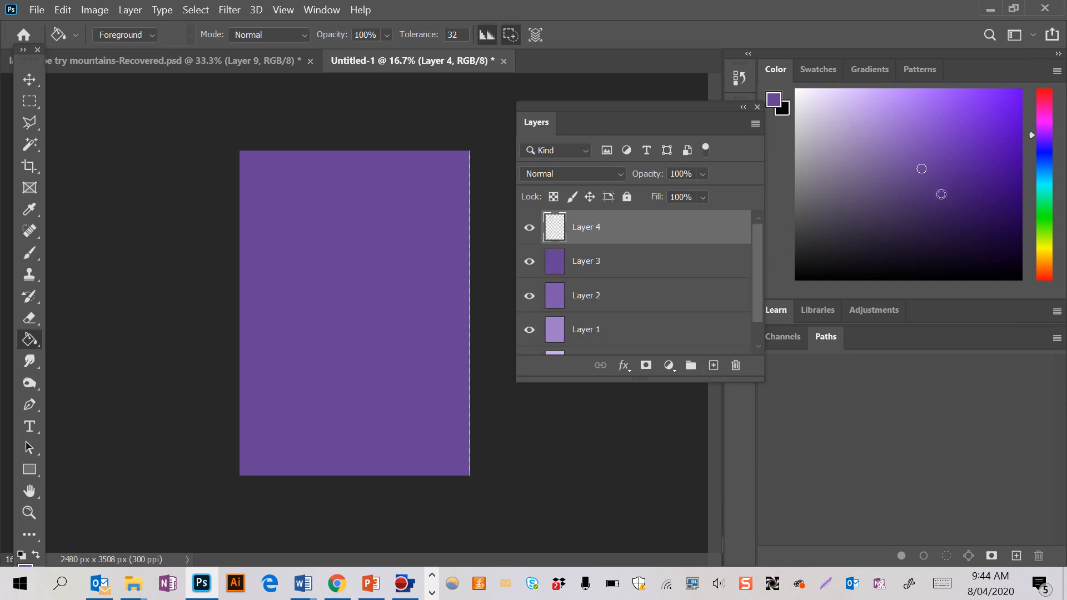
{"action": "left_click", "coordinate": [936, 190]}
{"action": "left_click", "coordinate": [355, 287]}
{"action": "left_click", "coordinate": [714, 365]}
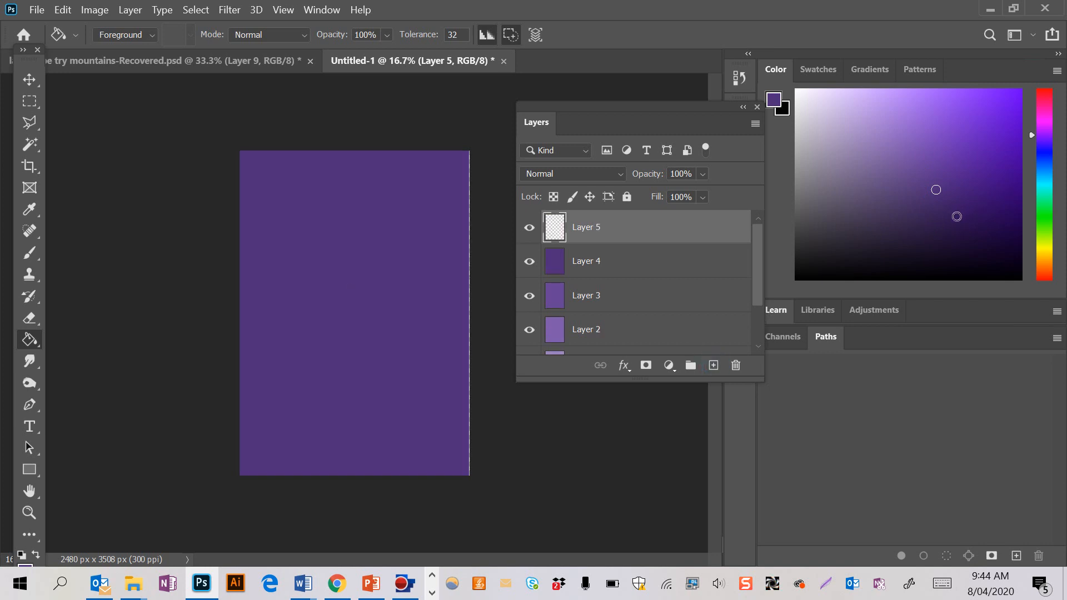
{"action": "left_click", "coordinate": [953, 212]}
{"action": "left_click", "coordinate": [382, 287]}
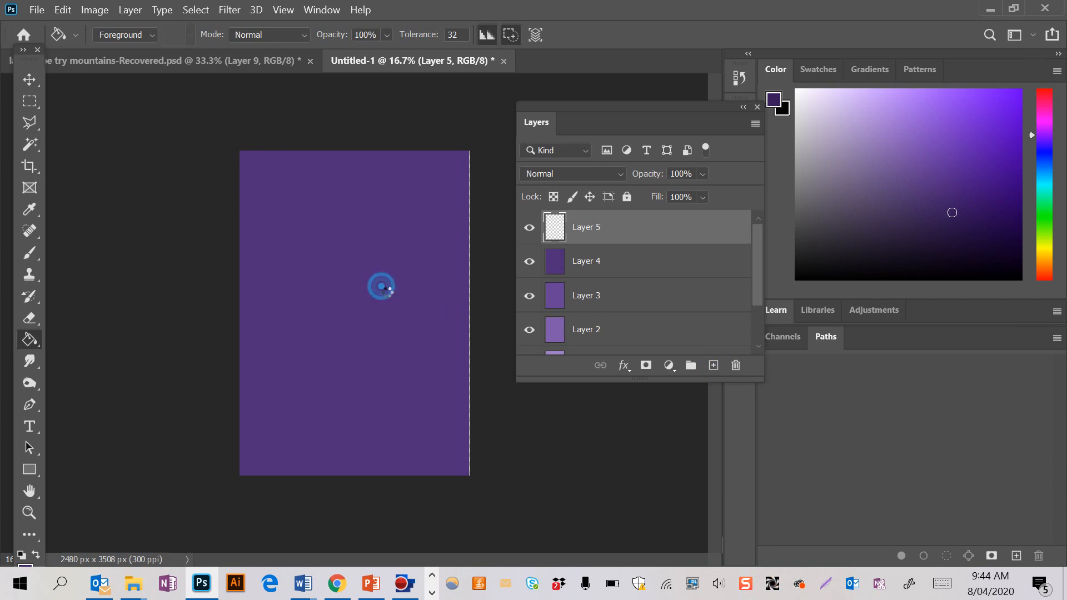
{"action": "left_click", "coordinate": [714, 365]}
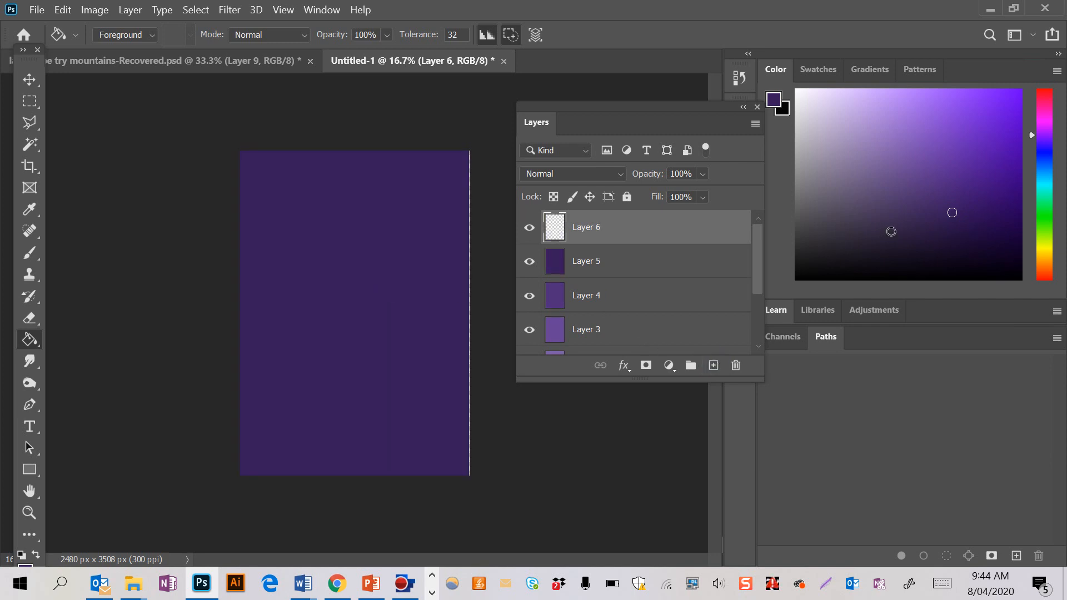
{"action": "left_click", "coordinate": [979, 240]}
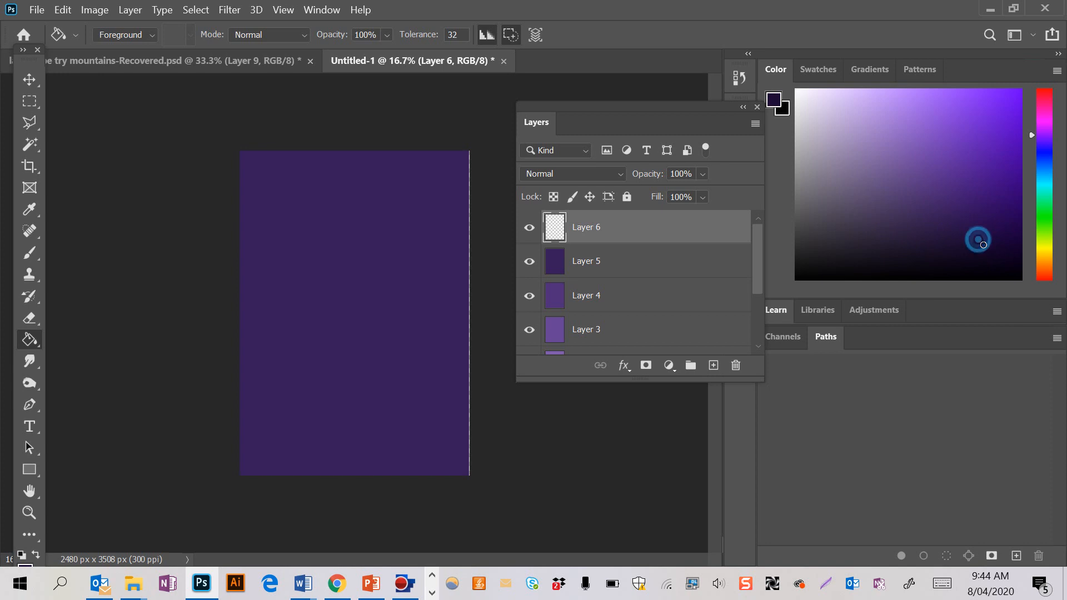
{"action": "left_click", "coordinate": [401, 312]}
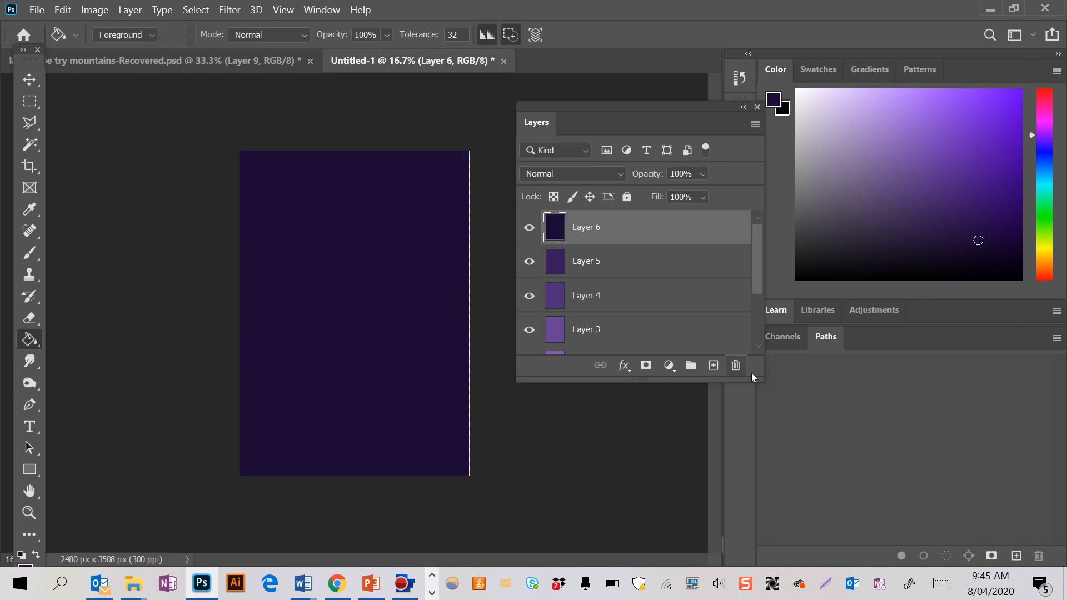
- Enlarge the layer list to fit all the layers, and hide Layers 2 through 6
{"action": "left_click_drag", "start_coordinate": [761, 384], "coordinate": [774, 513]}
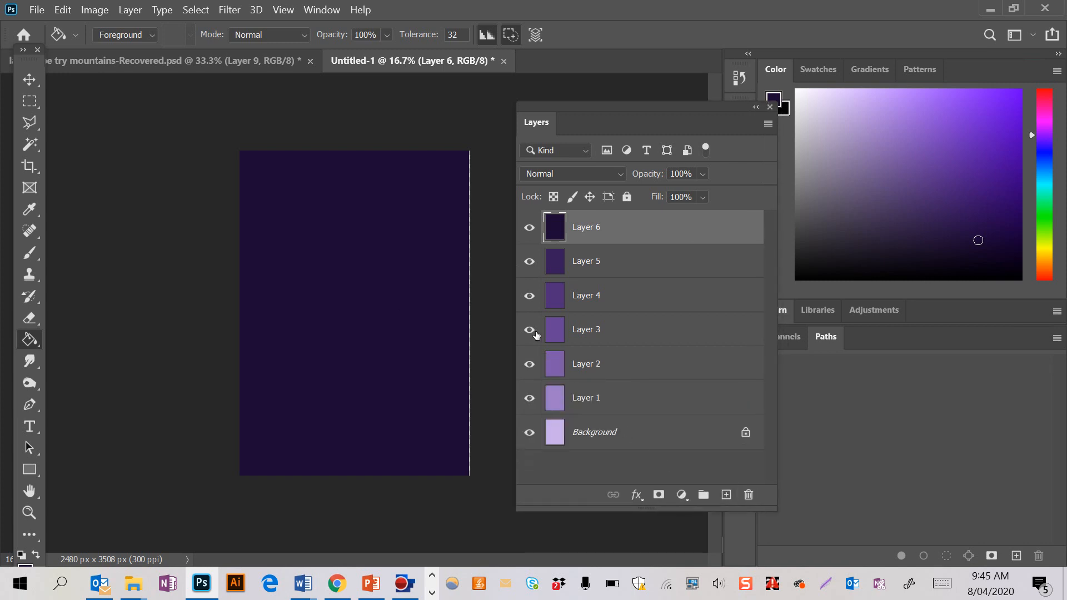
{"action": "left_click_drag", "start_coordinate": [531, 236], "coordinate": [532, 331]}
{"action": "left_click", "coordinate": [534, 362]}
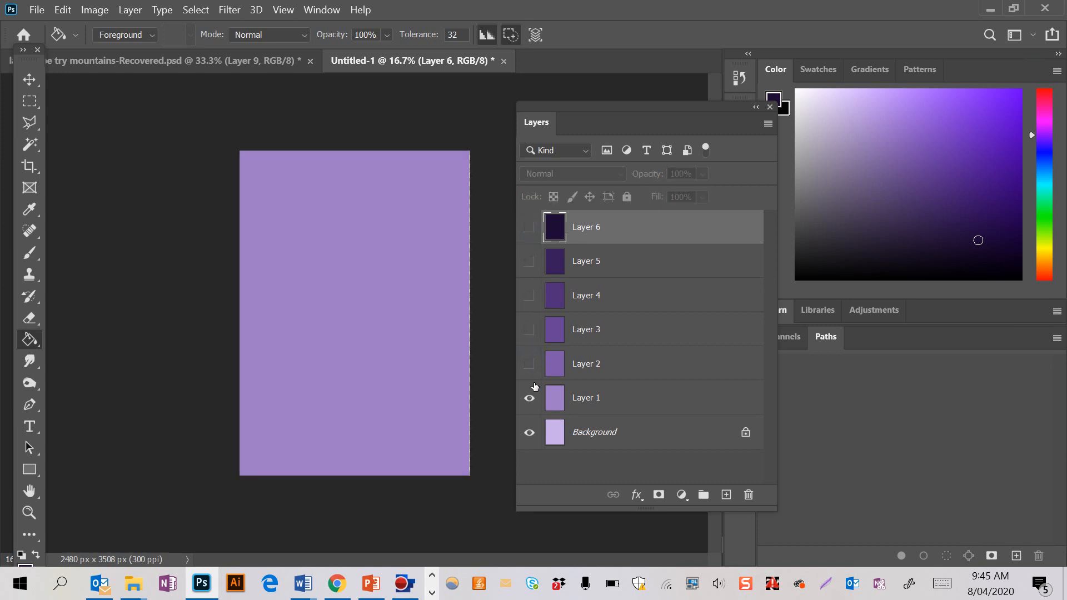
- Choose the Eraser tool and raise its brush hardness to a high value for a crisp-edged stroke
{"action": "left_click", "coordinate": [529, 398]}
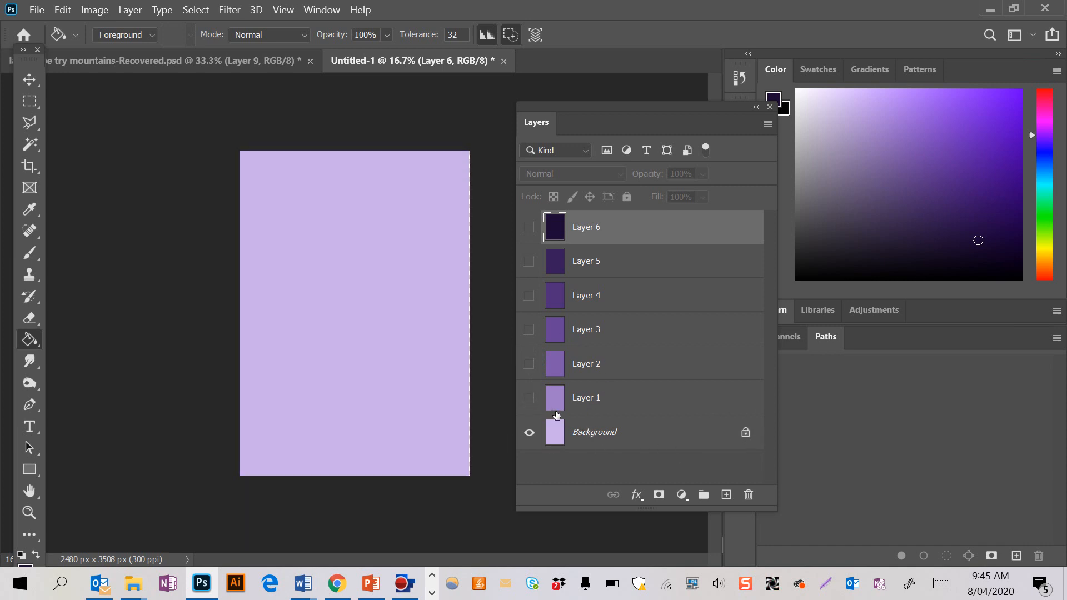
{"action": "left_click", "coordinate": [528, 398]}
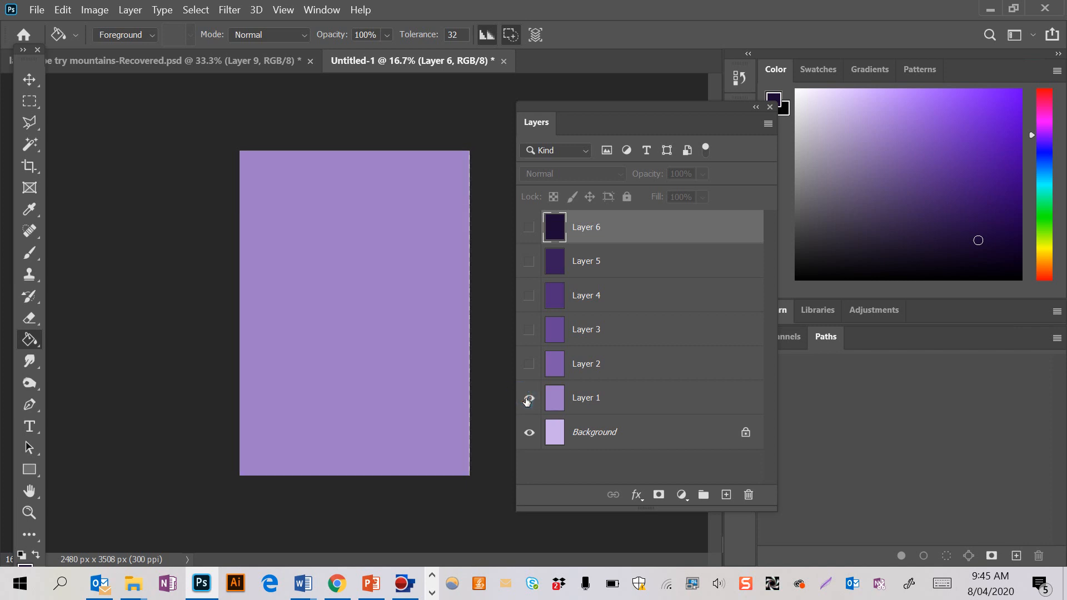
{"action": "left_click", "coordinate": [32, 316]}
{"action": "left_click", "coordinate": [121, 35]}
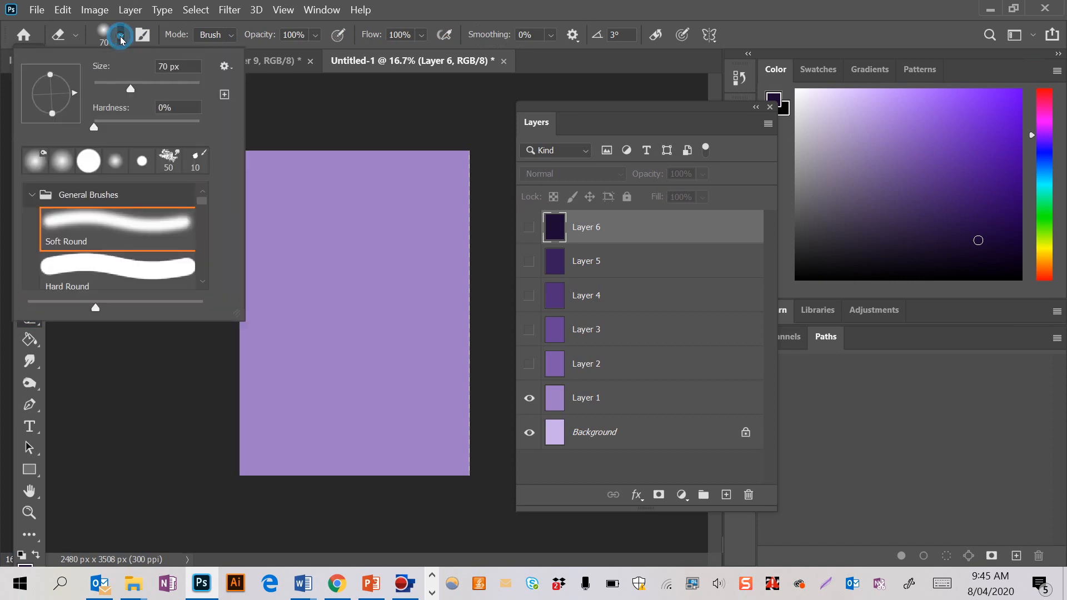
{"action": "left_click", "coordinate": [178, 120]}
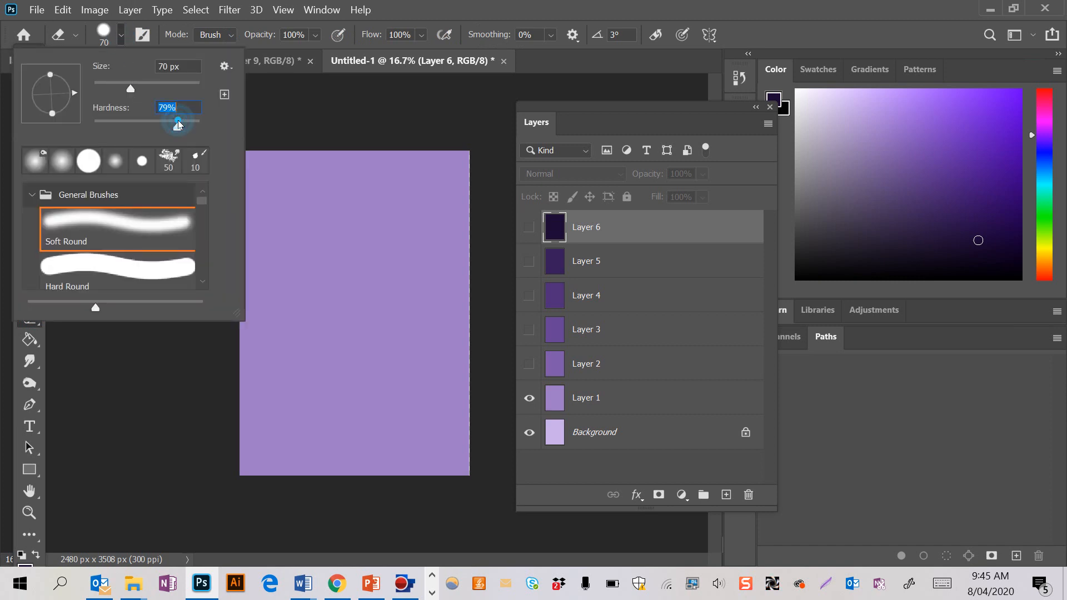
{"action": "left_click_drag", "start_coordinate": [178, 126], "coordinate": [187, 129]}
- Erase a jagged mountain ridge line across the upper part of Layer 1, spanning the full page width
{"action": "left_click", "coordinate": [581, 401]}
{"action": "left_click", "coordinate": [582, 402]}
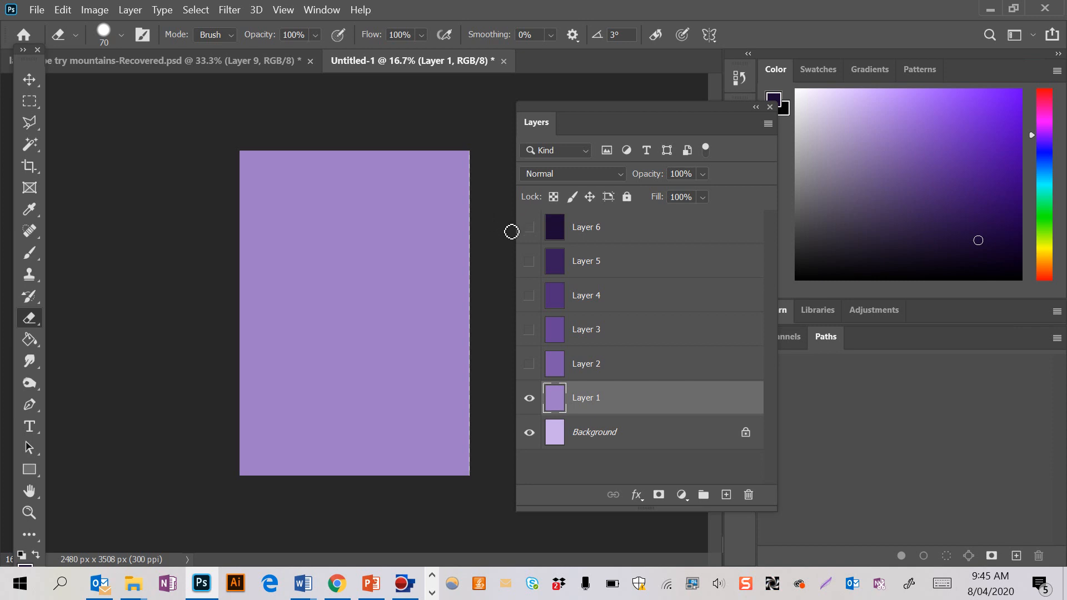
{"action": "mouse_move", "coordinate": [512, 233]}
{"action": "left_mouse_down"}
{"action": "mouse_move", "coordinate": [445, 185]}
{"action": "mouse_move", "coordinate": [375, 234]}
{"action": "mouse_move", "coordinate": [323, 216]}
{"action": "mouse_move", "coordinate": [303, 226]}
{"action": "mouse_move", "coordinate": [260, 202]}
{"action": "mouse_move", "coordinate": [230, 206]}
{"action": "left_mouse_up"}
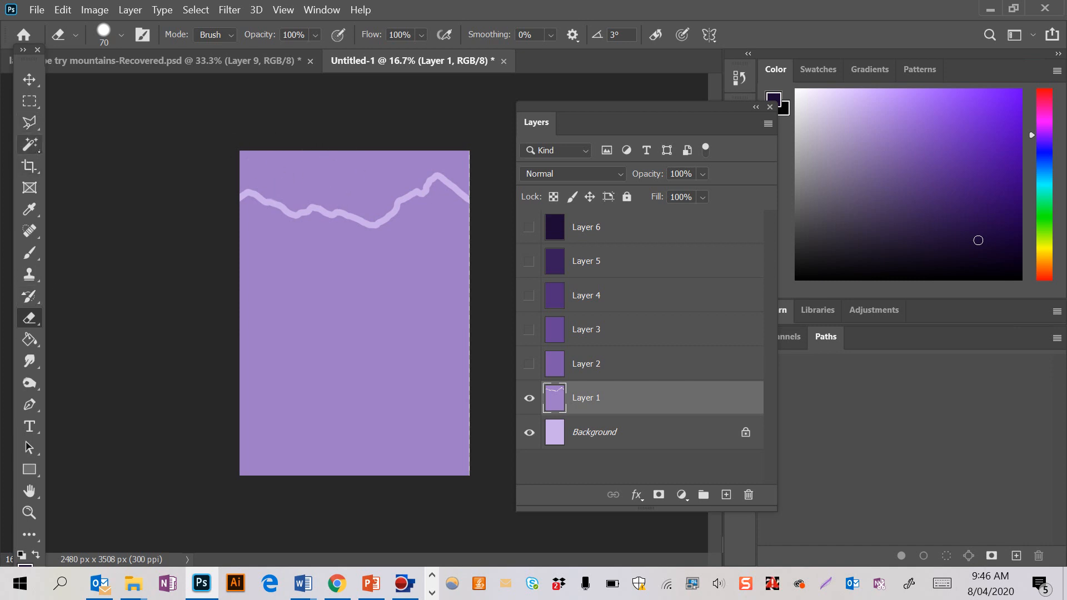
- Select the area of Layer 1 above the ridge line with the Magic Wand, delete it and clear the selection
{"action": "left_click_drag", "start_coordinate": [36, 148], "coordinate": [81, 176]}
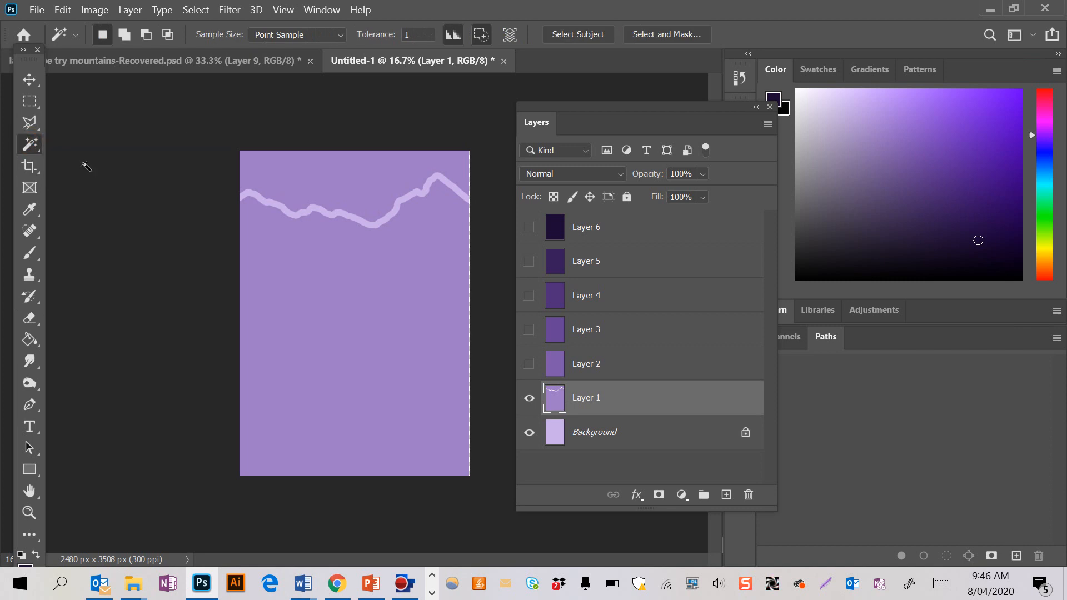
{"action": "left_click", "coordinate": [289, 182]}
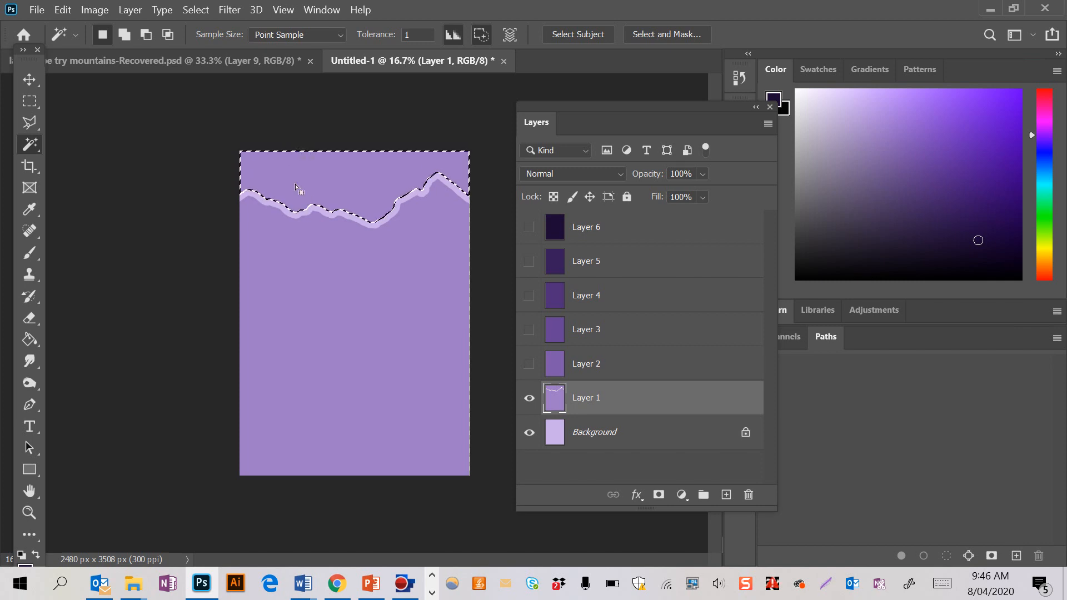
{"action": "key", "text": "Delete"}
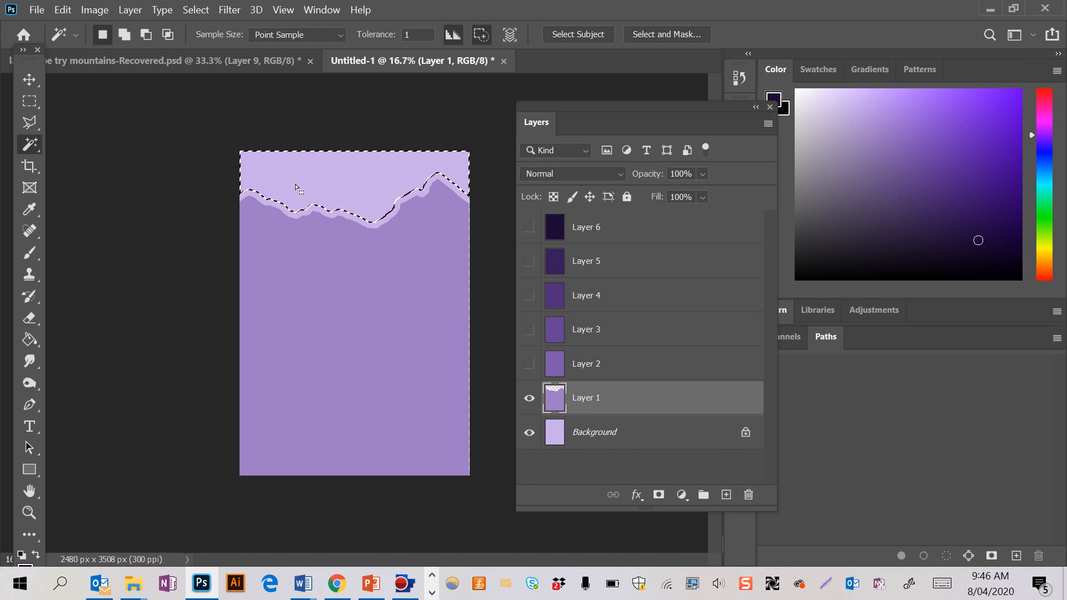
{"action": "key", "text": "ctrl+d"}
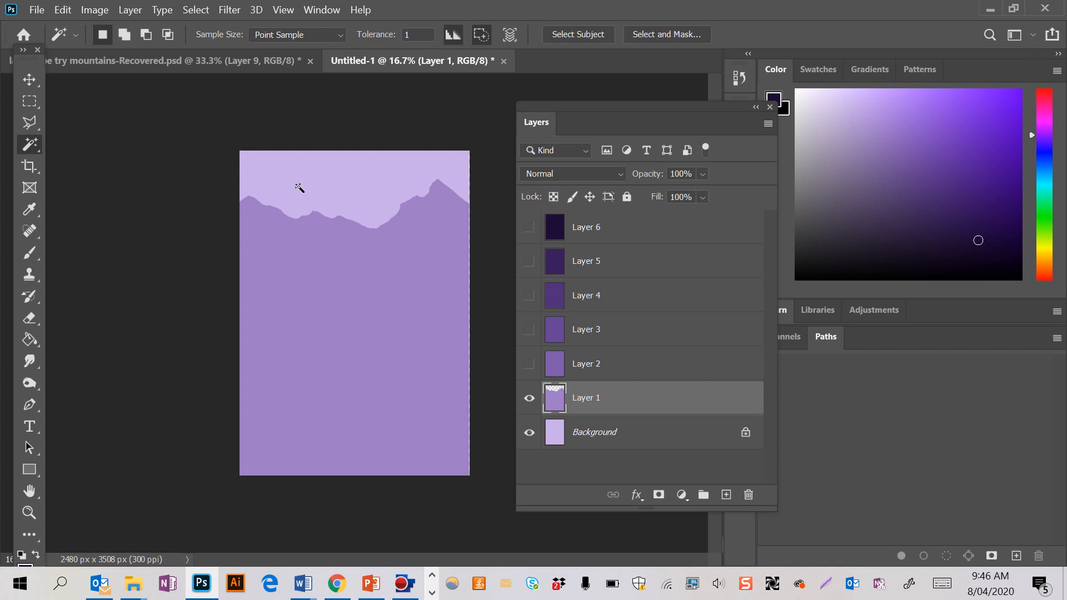
- Show Layer 2 and lower its opacity to 77% so the Layer 1 ridge shows through
{"action": "left_click", "coordinate": [599, 368]}
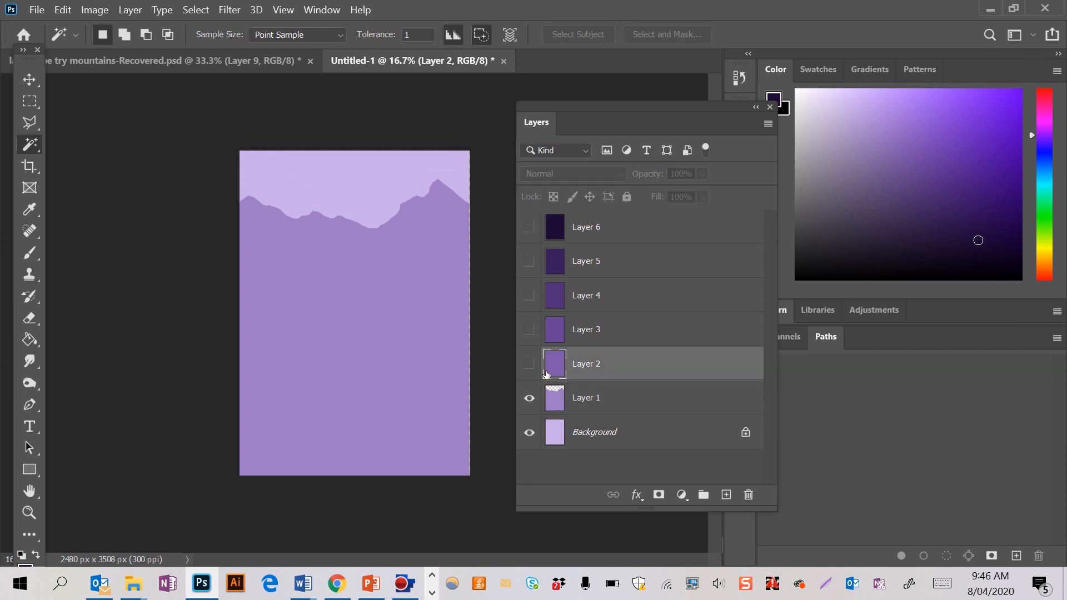
{"action": "left_click", "coordinate": [530, 364]}
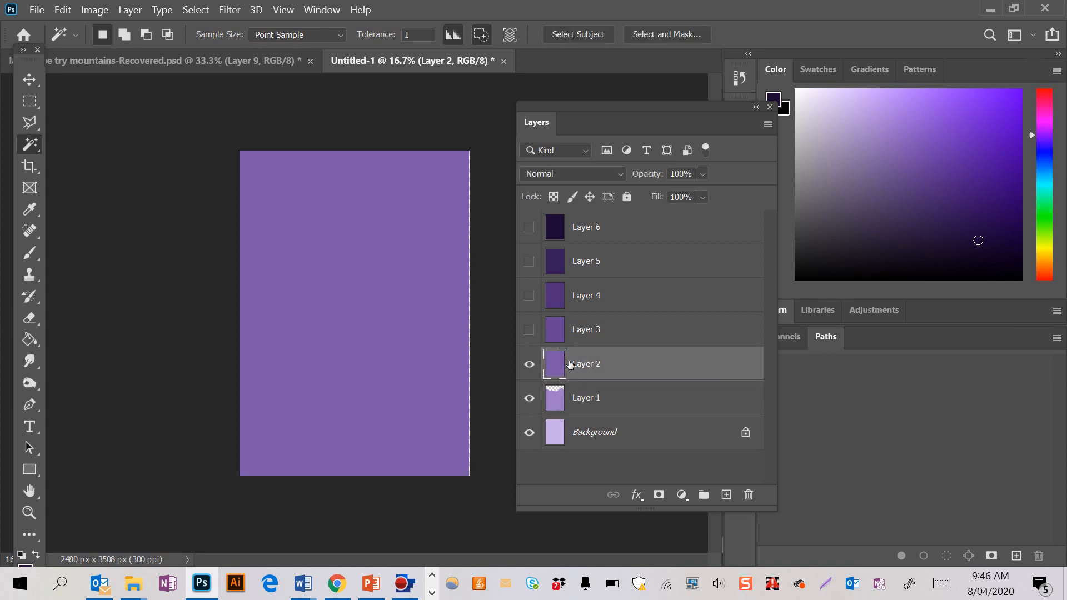
{"action": "left_click", "coordinate": [538, 367]}
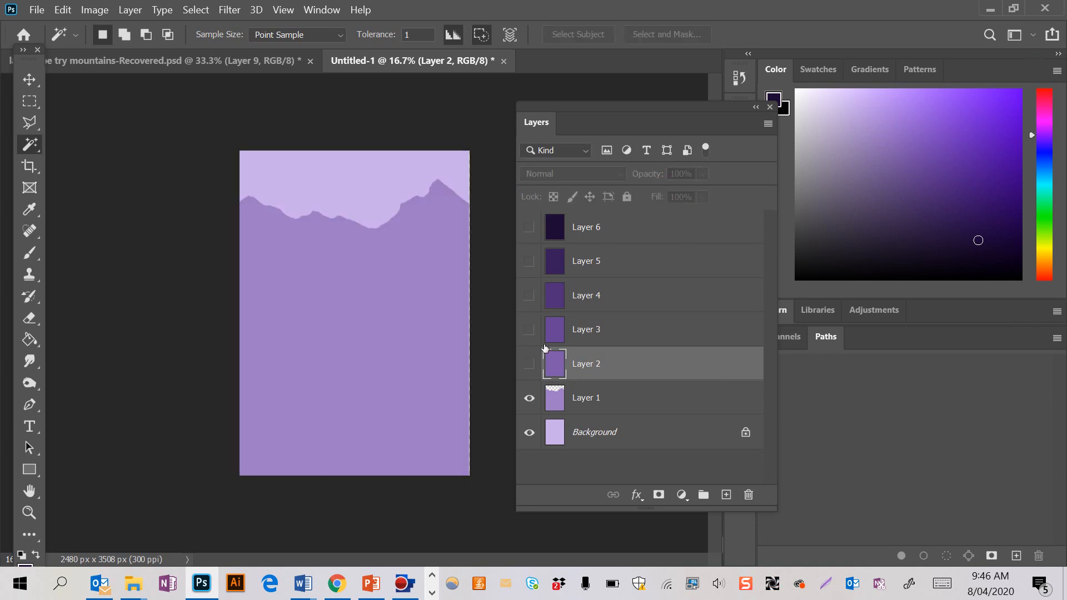
{"action": "left_click", "coordinate": [531, 363]}
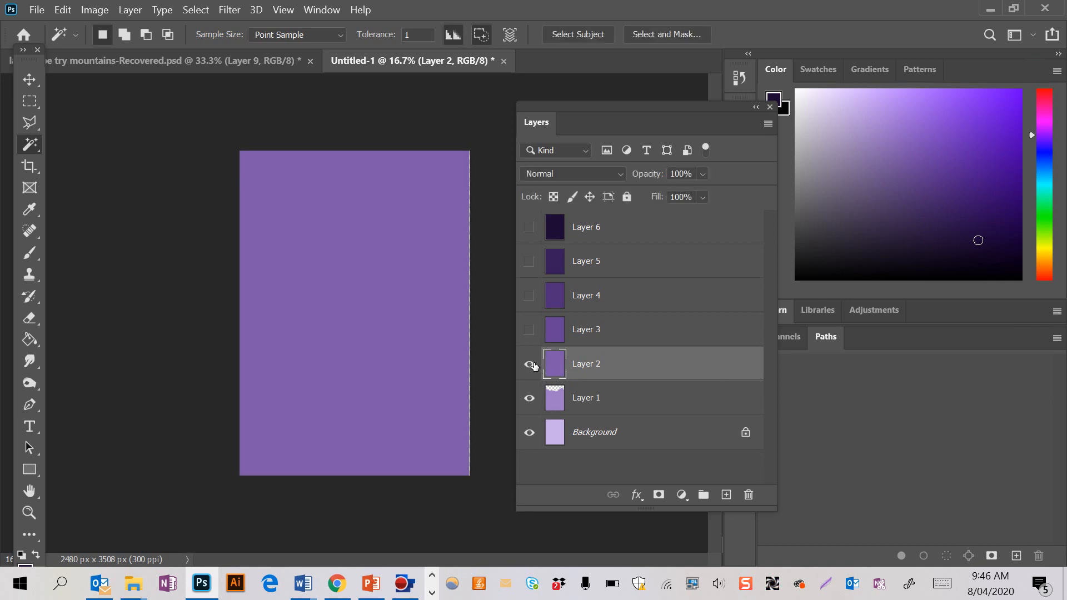
{"action": "left_click", "coordinate": [529, 364]}
{"action": "left_click", "coordinate": [530, 364]}
{"action": "left_click", "coordinate": [703, 176]}
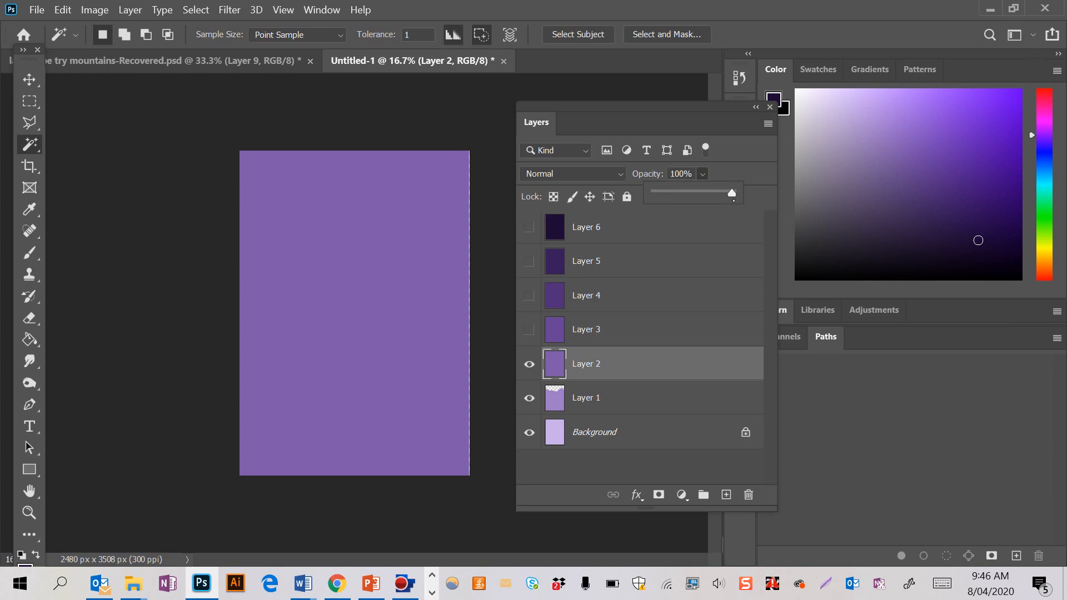
{"action": "mouse_move", "coordinate": [732, 194]}
{"action": "left_mouse_down"}
{"action": "mouse_move", "coordinate": [691, 193]}
{"action": "mouse_move", "coordinate": [715, 194]}
{"action": "left_mouse_up"}
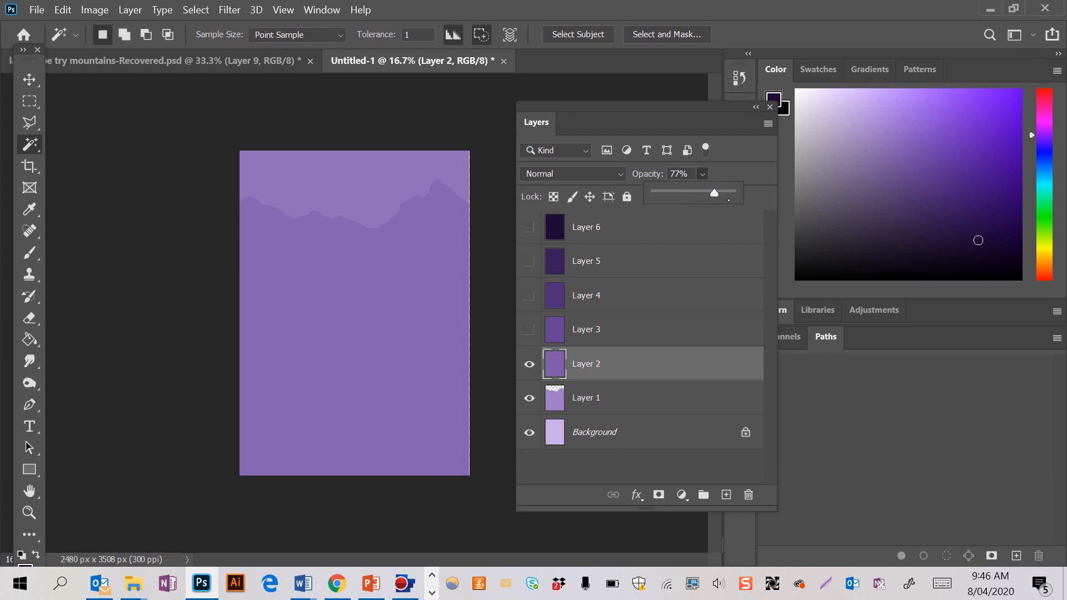
- Erase a ridge line across the full width of Layer 2, with a central peak rising over the dip in Layer 1's ridge
{"action": "left_click", "coordinate": [30, 318]}
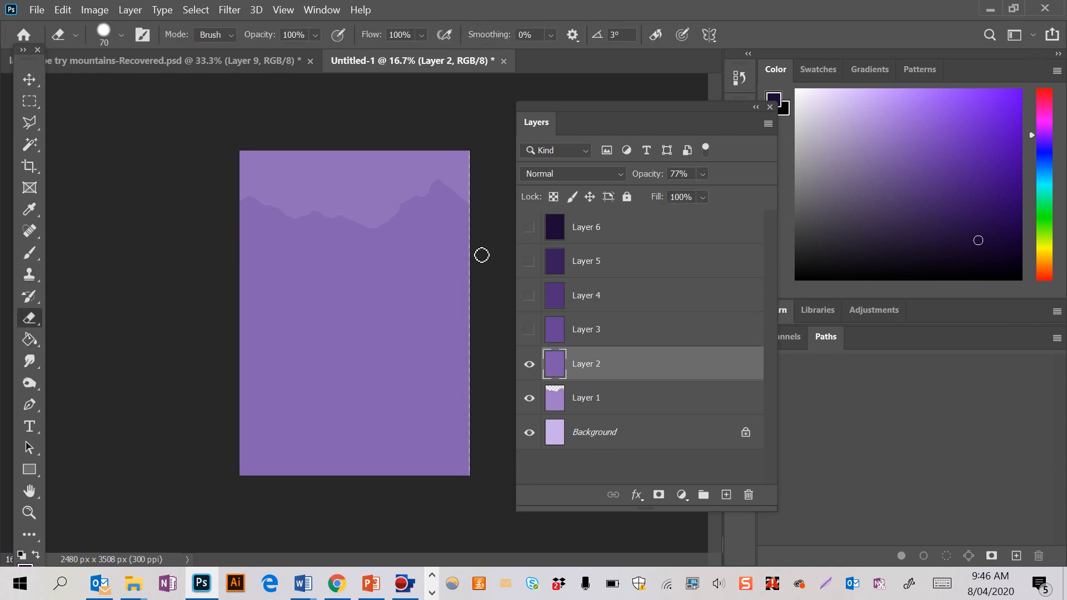
{"action": "mouse_move", "coordinate": [474, 238]}
{"action": "left_mouse_down"}
{"action": "mouse_move", "coordinate": [453, 224]}
{"action": "mouse_move", "coordinate": [384, 260]}
{"action": "mouse_move", "coordinate": [333, 242]}
{"action": "mouse_move", "coordinate": [293, 247]}
{"action": "mouse_move", "coordinate": [236, 213]}
{"action": "left_mouse_up"}
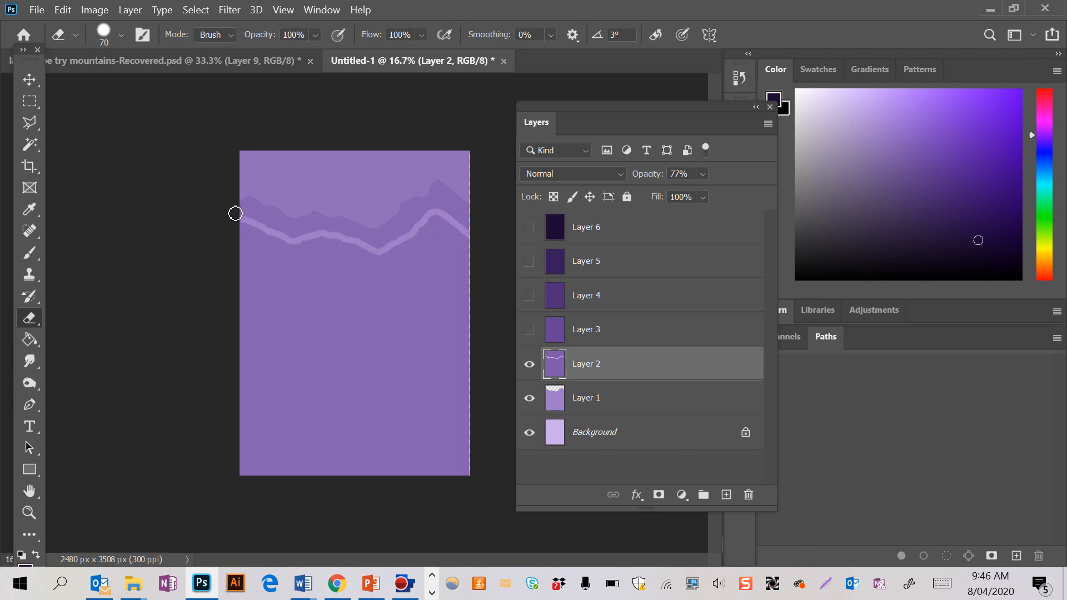
{"action": "key", "text": "ctrl+z"}
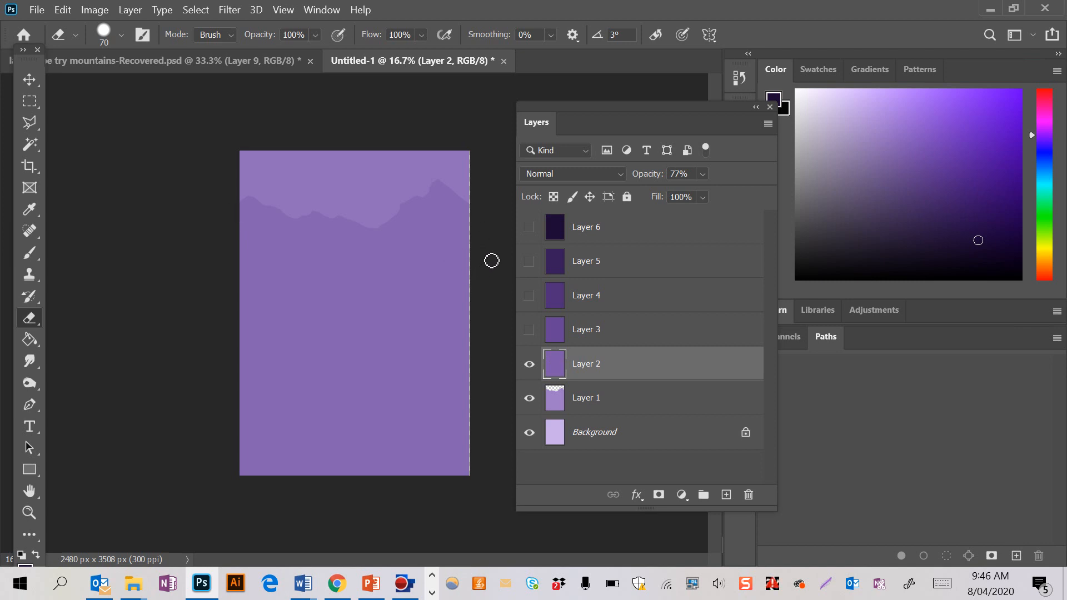
{"action": "mouse_move", "coordinate": [496, 272]}
{"action": "left_mouse_down"}
{"action": "mouse_move", "coordinate": [391, 210]}
{"action": "mouse_move", "coordinate": [303, 266]}
{"action": "mouse_move", "coordinate": [228, 259]}
{"action": "left_mouse_up"}
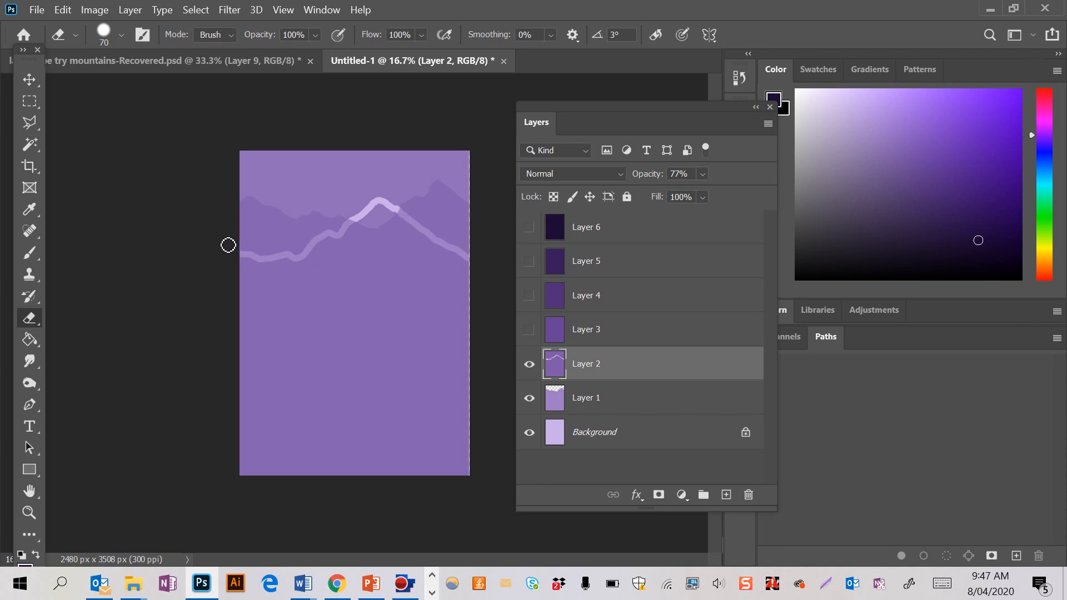
- Delete the area of Layer 2 above its ridge line using the Magic Wand, and set the layer's opacity to 100%
{"action": "key", "text": "w"}
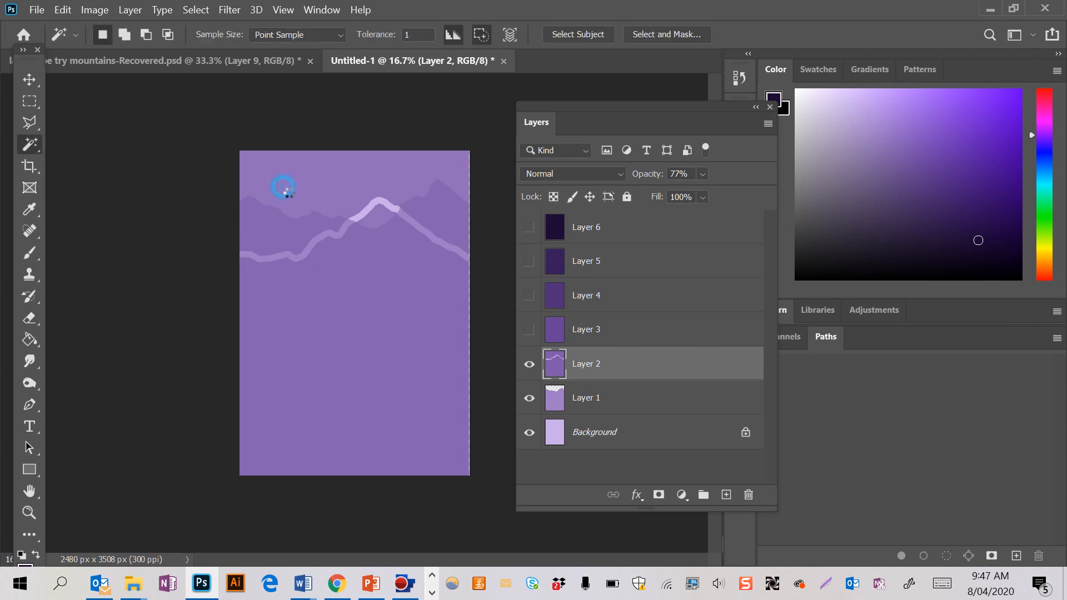
{"action": "left_click", "coordinate": [281, 184]}
{"action": "key", "text": "Delete"}
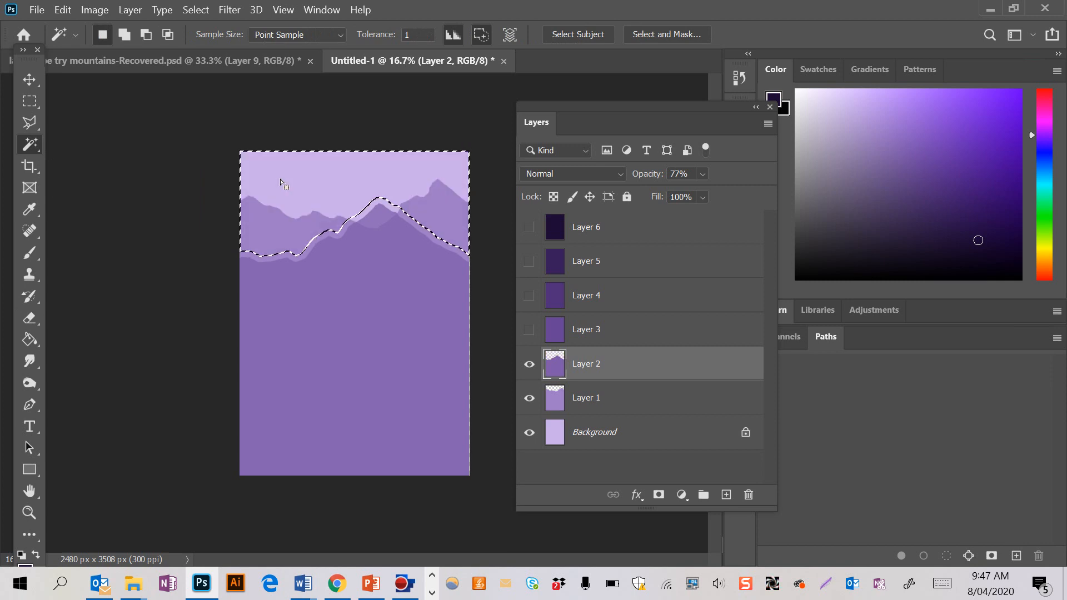
{"action": "key", "text": "ctrl+d"}
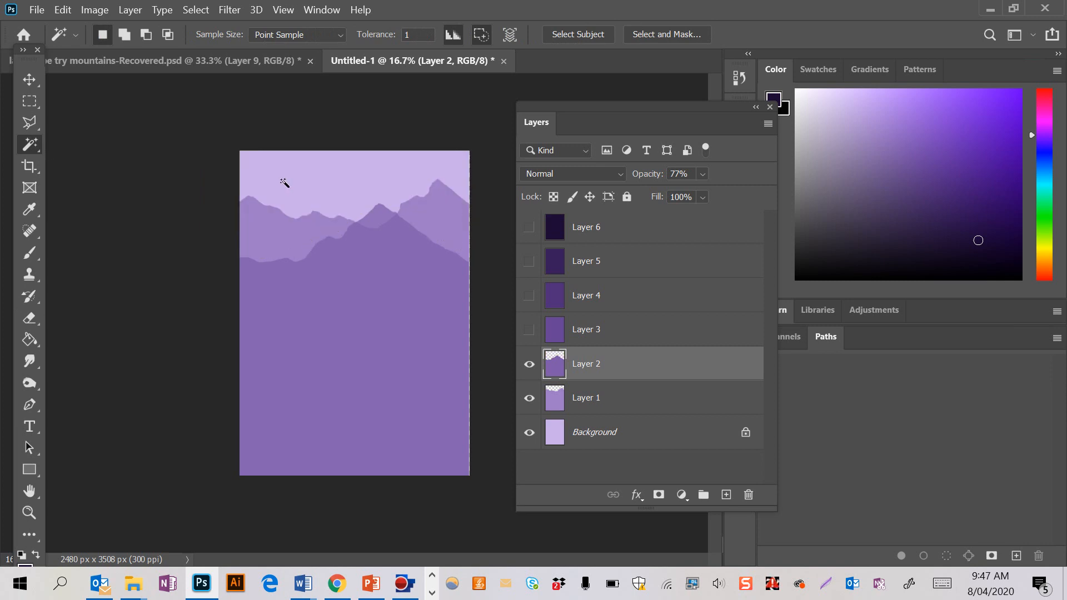
{"action": "left_click", "coordinate": [705, 176]}
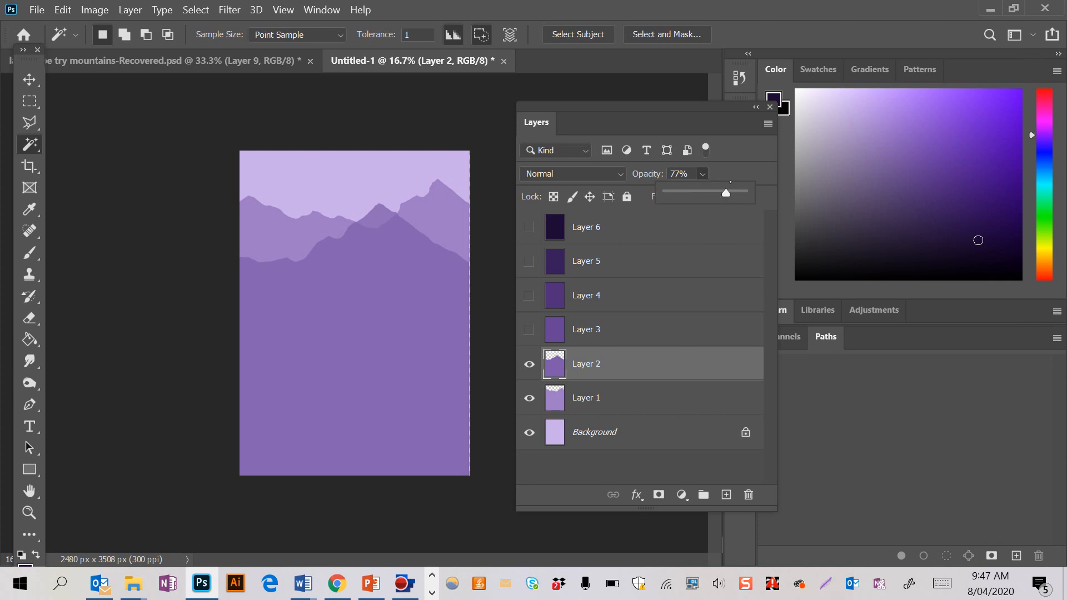
{"action": "left_click", "coordinate": [743, 192]}
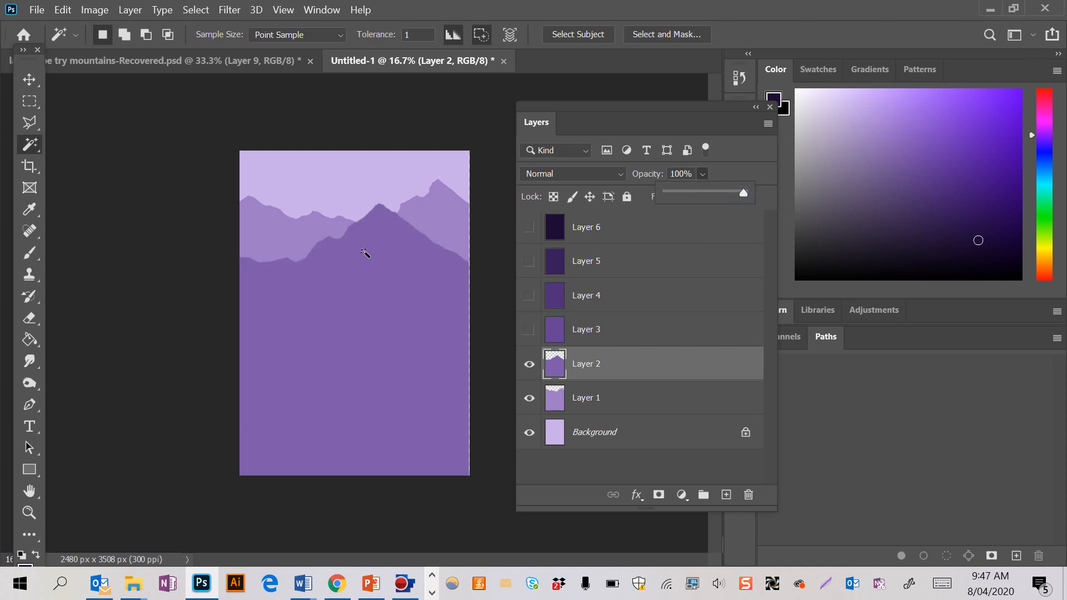
- Show Layer 3 at 66% opacity and erase an uneven ridge line across its full width, below Layer 2's ridge
{"action": "left_click", "coordinate": [585, 333]}
{"action": "left_click", "coordinate": [534, 332]}
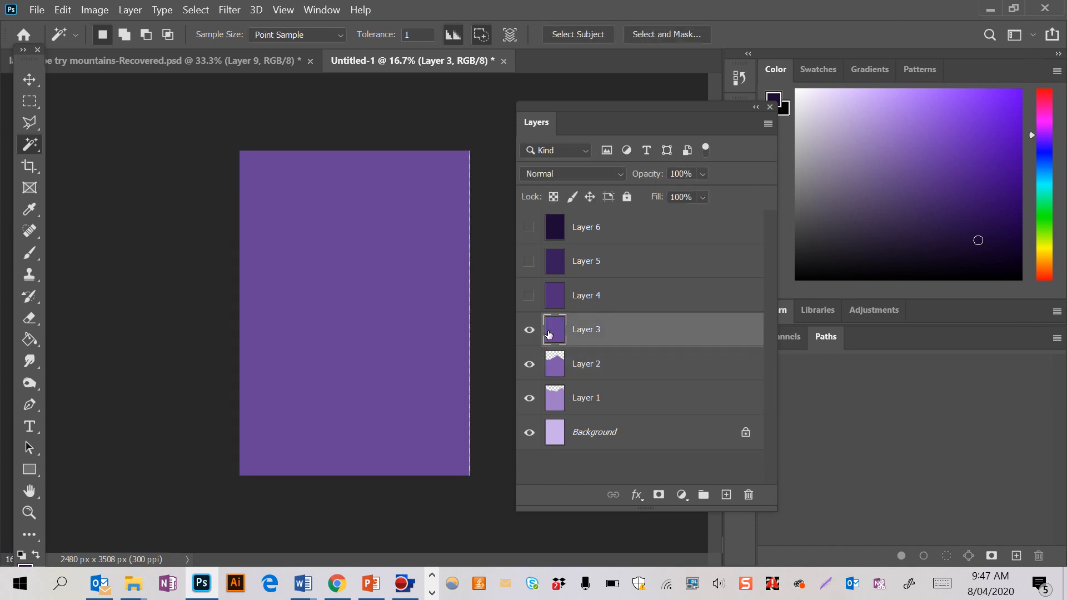
{"action": "left_click", "coordinate": [703, 174]}
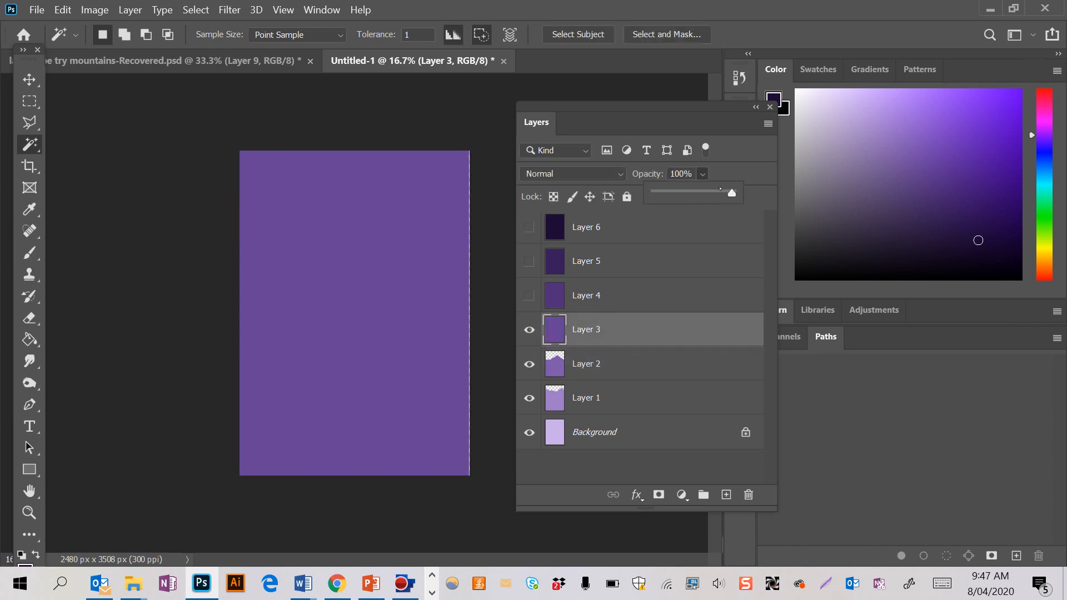
{"action": "left_click_drag", "start_coordinate": [736, 192], "coordinate": [706, 193]}
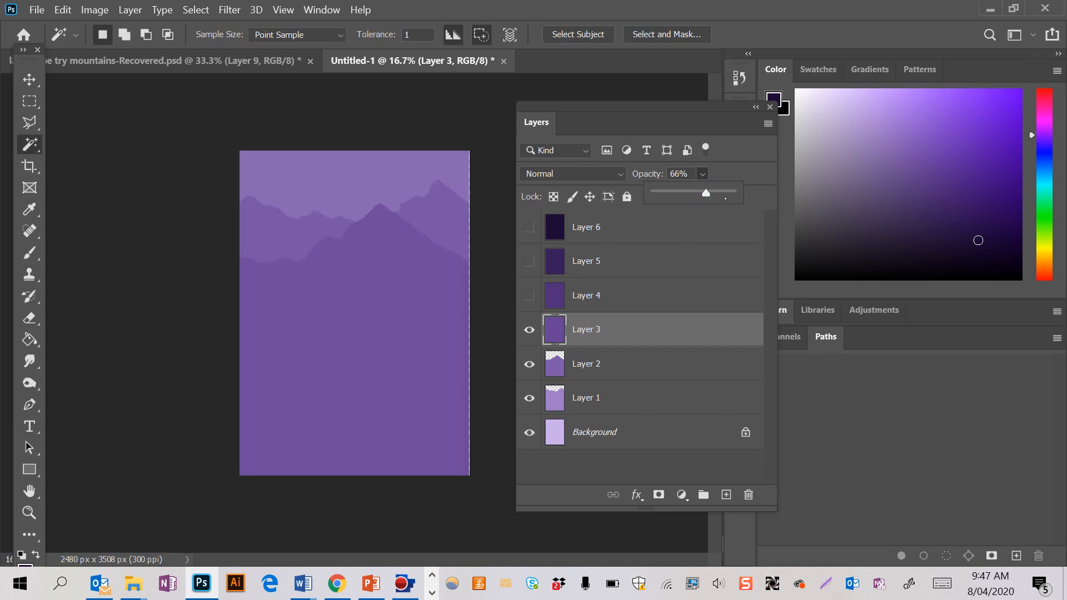
{"action": "left_click", "coordinate": [32, 323]}
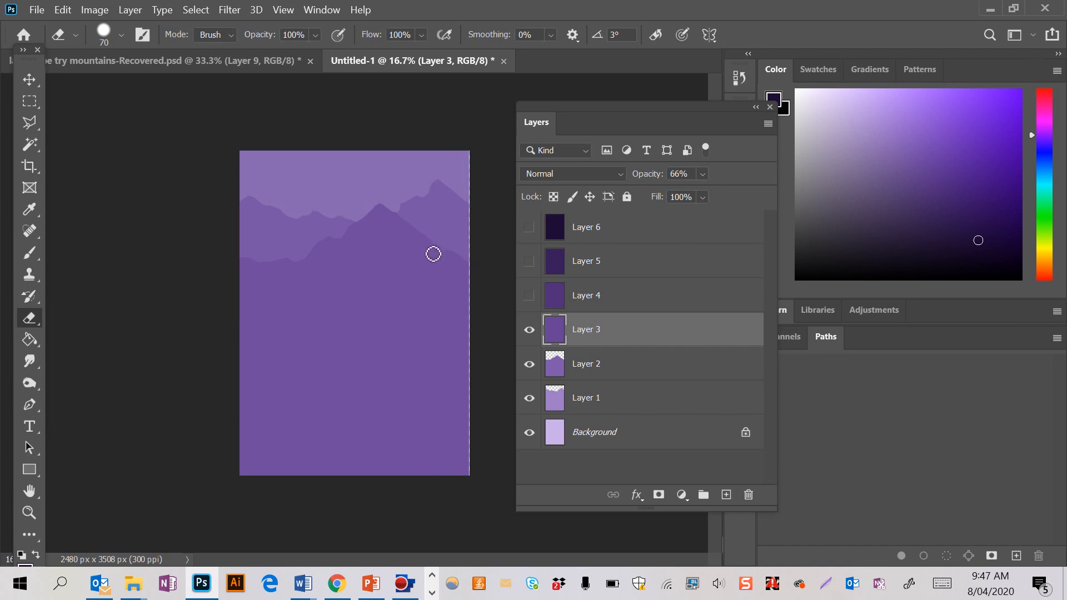
{"action": "mouse_move", "coordinate": [484, 288]}
{"action": "left_mouse_down"}
{"action": "mouse_move", "coordinate": [395, 316]}
{"action": "mouse_move", "coordinate": [352, 281]}
{"action": "mouse_move", "coordinate": [321, 299]}
{"action": "mouse_move", "coordinate": [215, 246]}
{"action": "mouse_move", "coordinate": [217, 220]}
{"action": "left_mouse_up"}
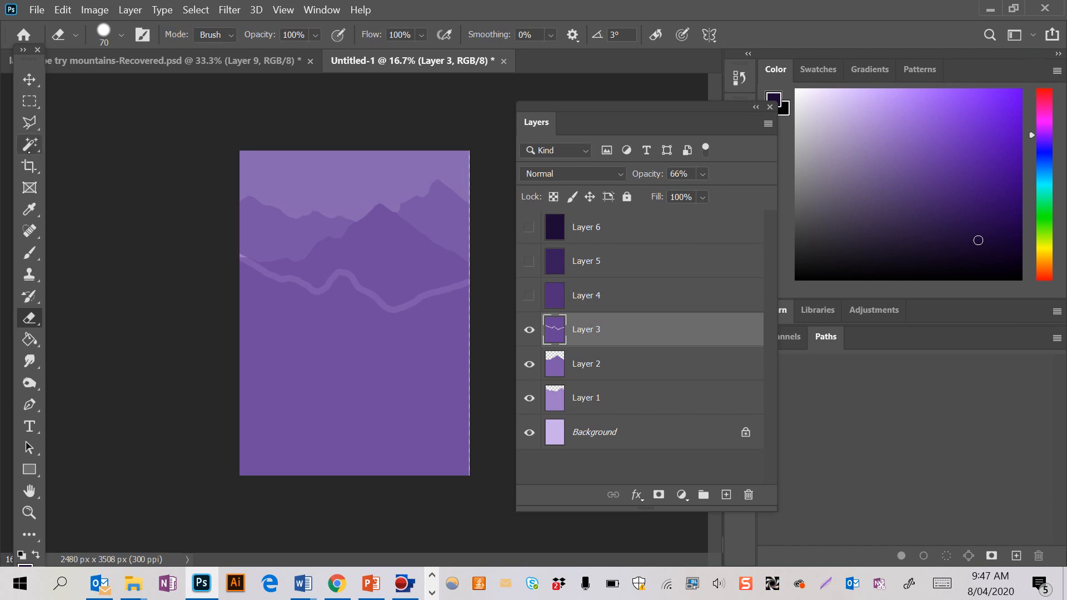
- Delete the area of Layer 3 above its ridge line using the Magic Wand, deselect, and set the layer's opacity to 100%
{"action": "left_click", "coordinate": [30, 145]}
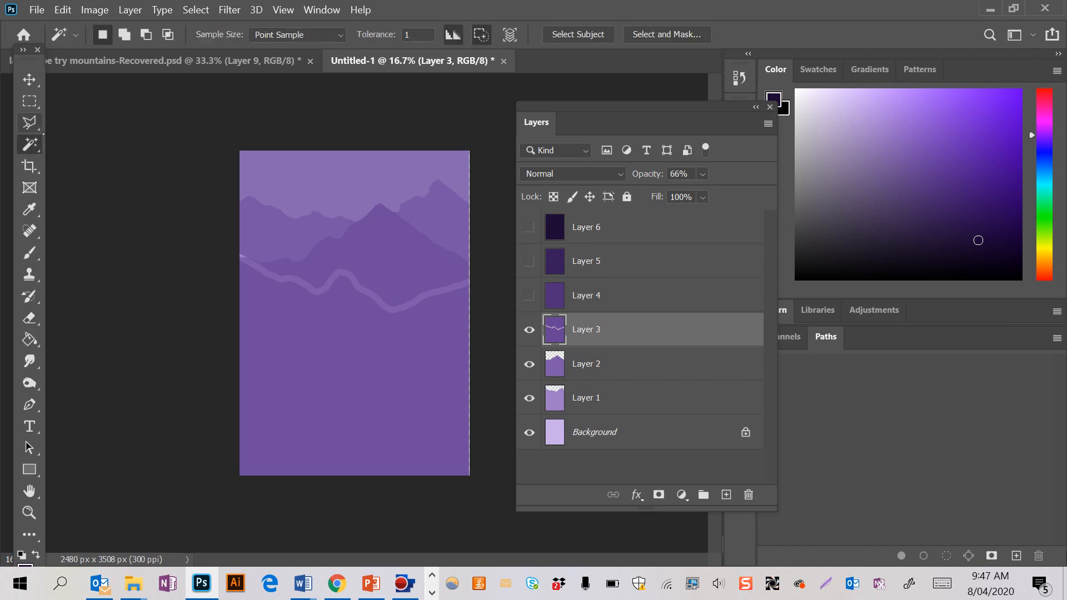
{"action": "left_click", "coordinate": [374, 249]}
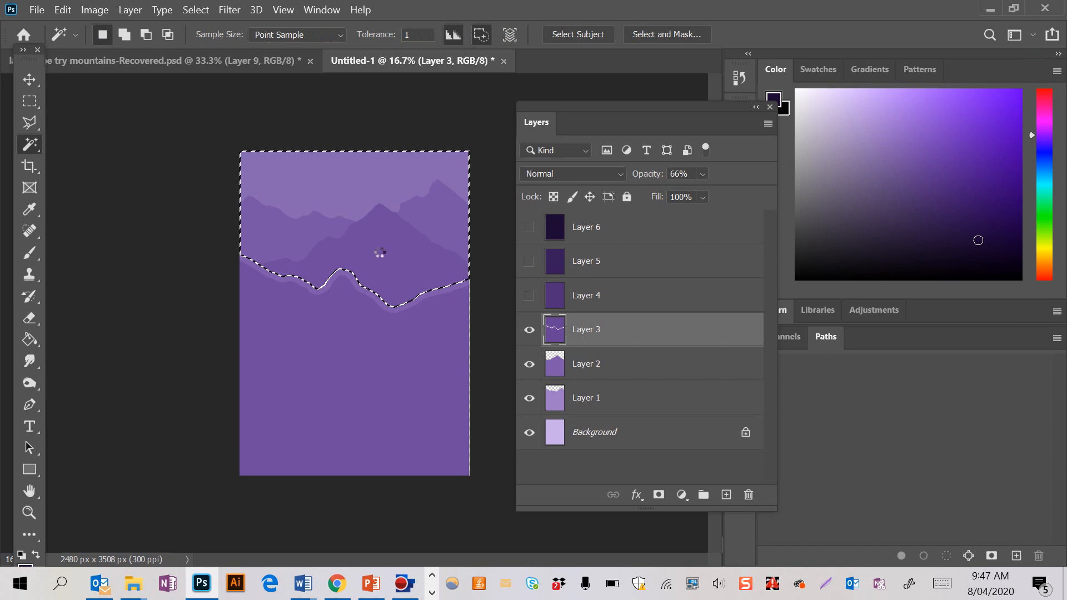
{"action": "key", "text": "Delete"}
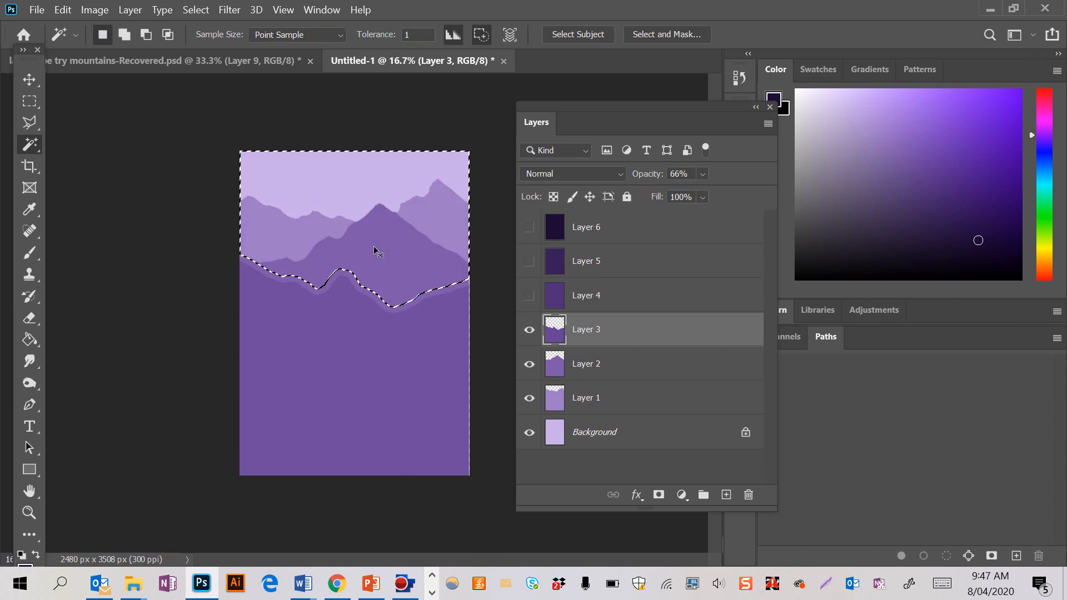
{"action": "key", "text": "ctrl+d"}
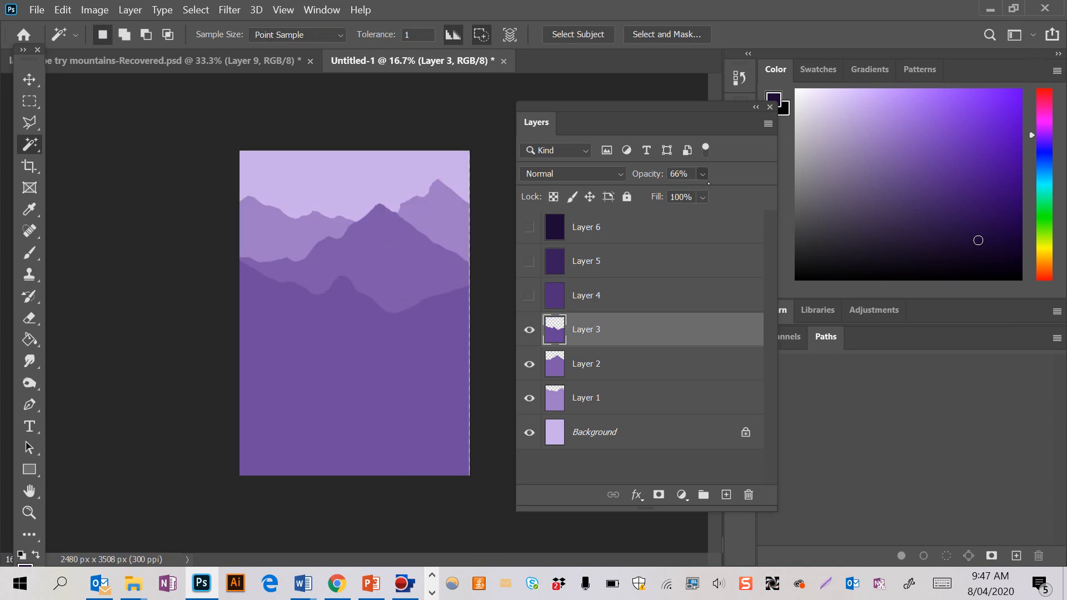
{"action": "left_click", "coordinate": [703, 174]}
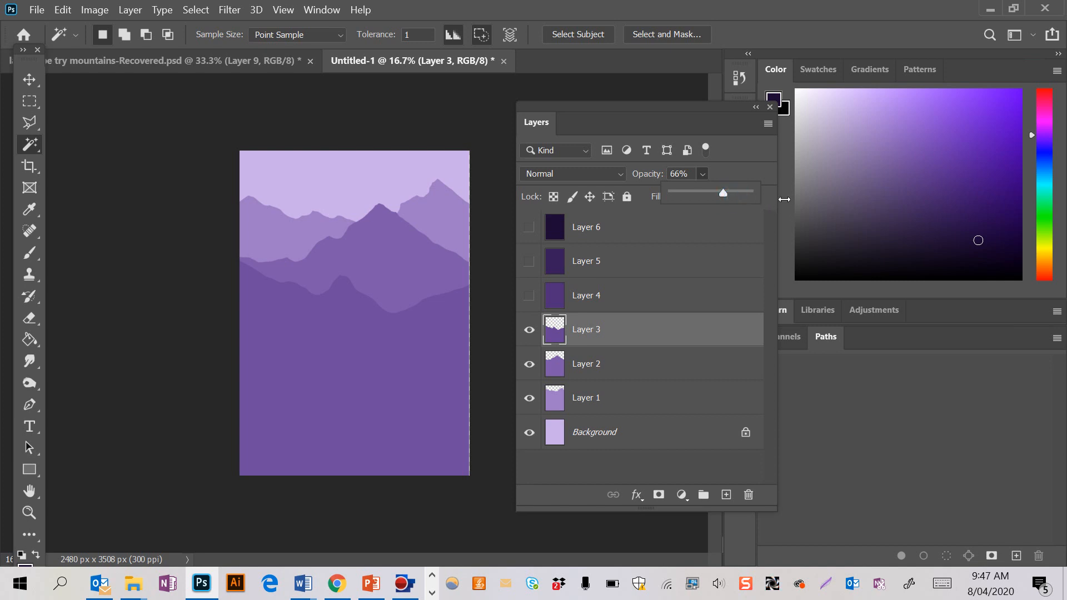
{"action": "left_click_drag", "start_coordinate": [723, 193], "coordinate": [792, 209]}
- Erase along Layer 3's ridge to deepen the valleys on both sides and sharpen its central peak
{"action": "left_click", "coordinate": [30, 318]}
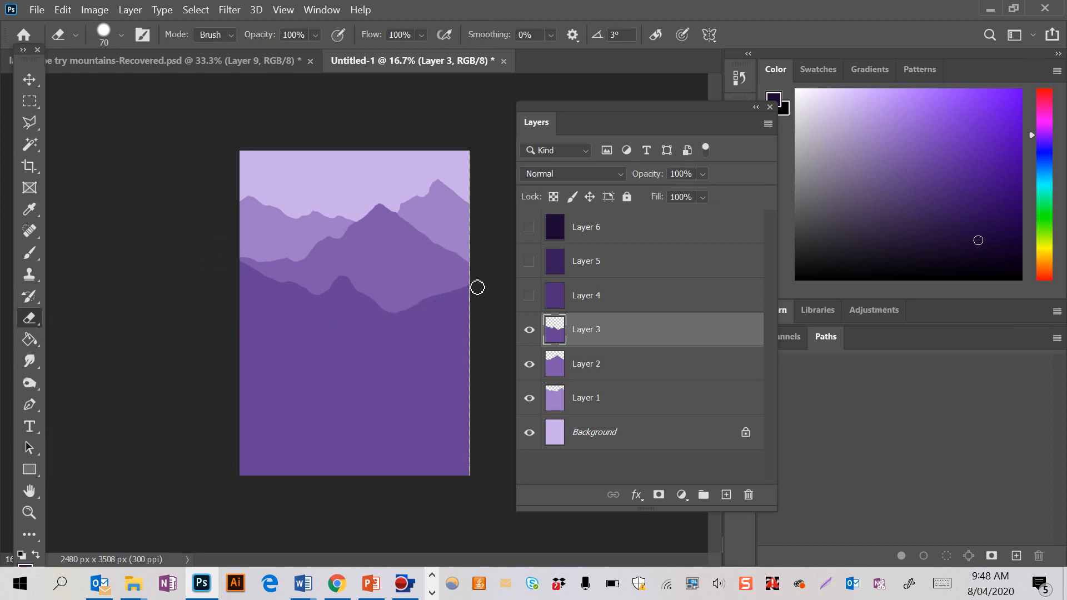
{"action": "mouse_move", "coordinate": [477, 286]}
{"action": "left_mouse_down"}
{"action": "mouse_move", "coordinate": [465, 300]}
{"action": "mouse_move", "coordinate": [398, 317]}
{"action": "mouse_move", "coordinate": [456, 295]}
{"action": "mouse_move", "coordinate": [449, 311]}
{"action": "mouse_move", "coordinate": [424, 317]}
{"action": "mouse_move", "coordinate": [428, 307]}
{"action": "left_mouse_up"}
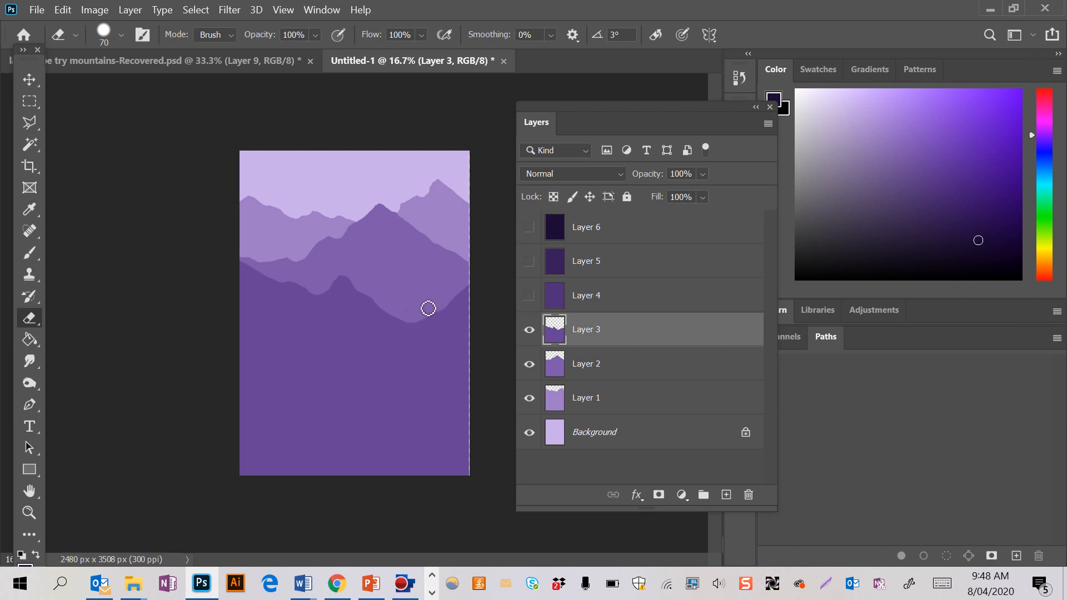
{"action": "mouse_move", "coordinate": [321, 295]}
{"action": "left_mouse_down"}
{"action": "mouse_move", "coordinate": [305, 316]}
{"action": "mouse_move", "coordinate": [348, 289]}
{"action": "mouse_move", "coordinate": [306, 313]}
{"action": "mouse_move", "coordinate": [237, 286]}
{"action": "mouse_move", "coordinate": [311, 306]}
{"action": "mouse_move", "coordinate": [263, 289]}
{"action": "mouse_move", "coordinate": [251, 270]}
{"action": "mouse_move", "coordinate": [313, 299]}
{"action": "mouse_move", "coordinate": [307, 315]}
{"action": "mouse_move", "coordinate": [372, 270]}
{"action": "left_mouse_up"}
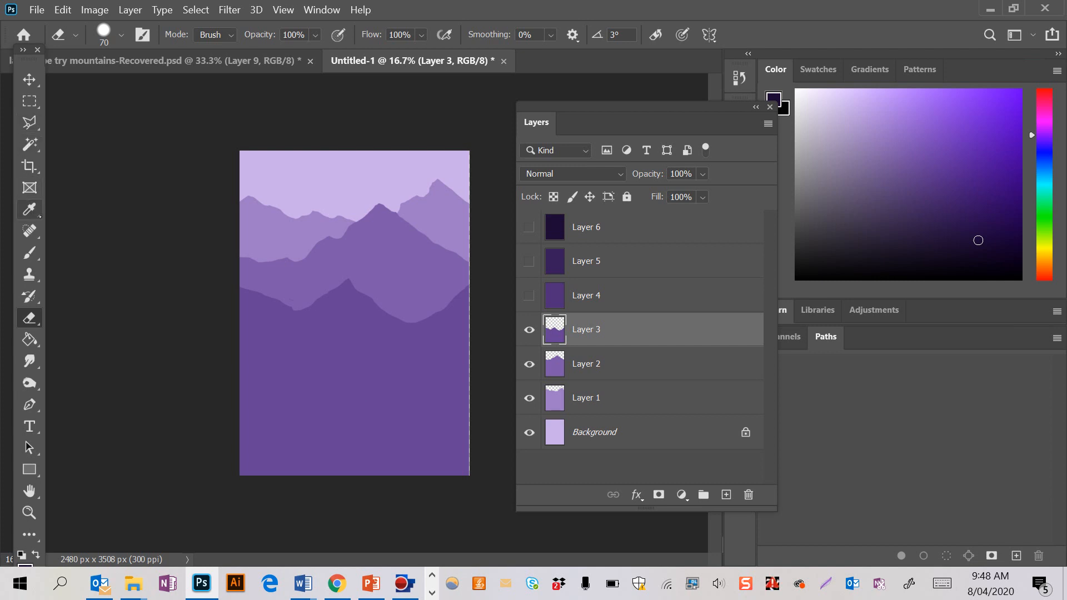
- Sample Layer 3's purple as the painting colour and enlarge the Brush to 150 px
{"action": "left_click", "coordinate": [29, 209]}
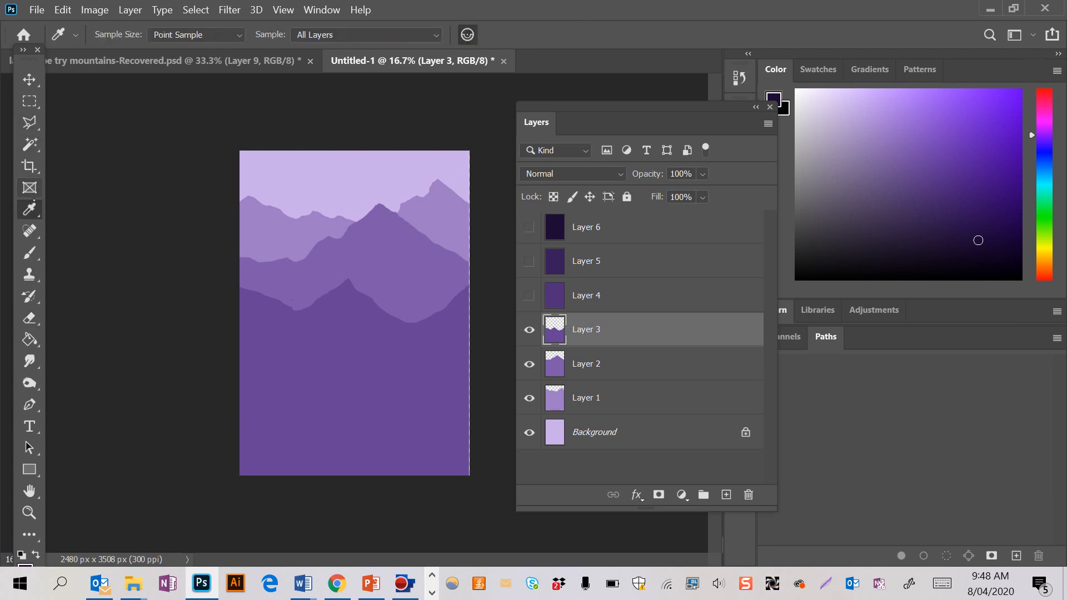
{"action": "left_click", "coordinate": [345, 364]}
{"action": "left_click", "coordinate": [29, 252]}
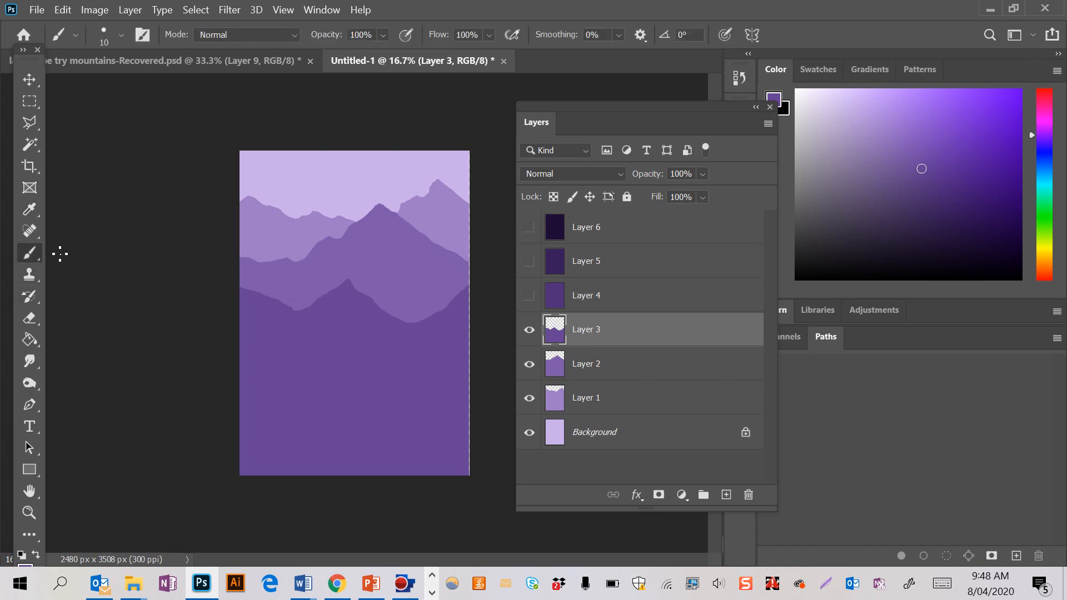
{"action": "left_click", "coordinate": [121, 34]}
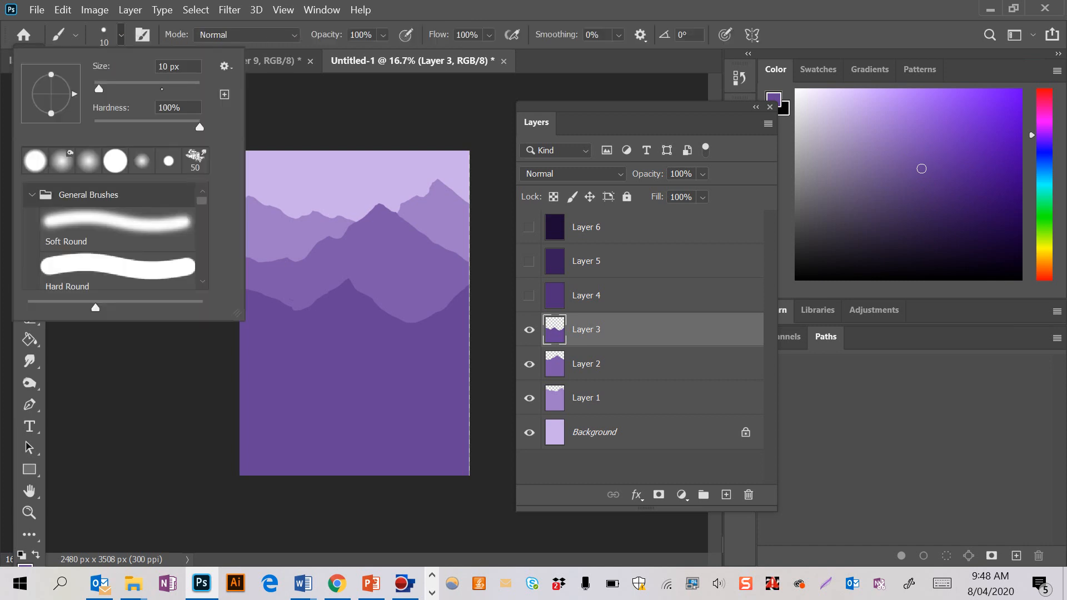
{"action": "left_click_drag", "start_coordinate": [199, 127], "coordinate": [181, 127]}
{"action": "left_click", "coordinate": [218, 397]}
{"action": "key", "text": "bracketright"}
{"action": "key", "text": "bracketright"}
{"action": "key", "text": "bracketright"}
{"action": "key", "text": "bracketright"}
{"action": "key", "text": "bracketright"}
{"action": "key", "text": "bracketright"}
{"action": "key", "text": "bracketright"}
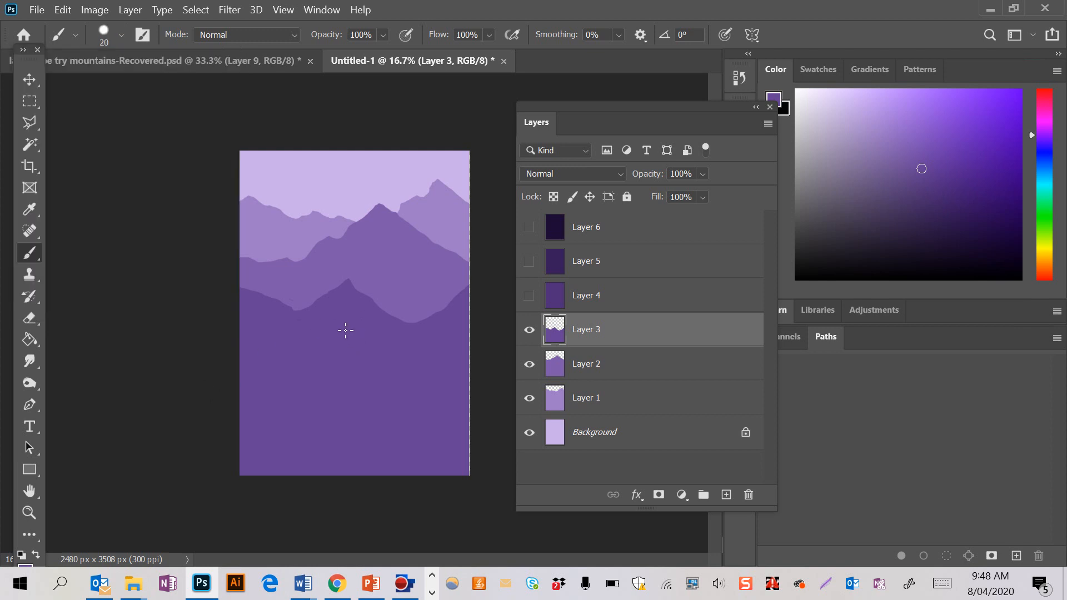
{"action": "key", "text": "bracketright"}
{"action": "key", "text": "bracketright"}
{"action": "key", "text": "bracketright"}
{"action": "key", "text": "bracketright"}
- Raise the right slope of Layer 3's ridge with brush strokes, undoing the excess paint over the central peak
{"action": "left_click_drag", "start_coordinate": [475, 283], "coordinate": [412, 339]}
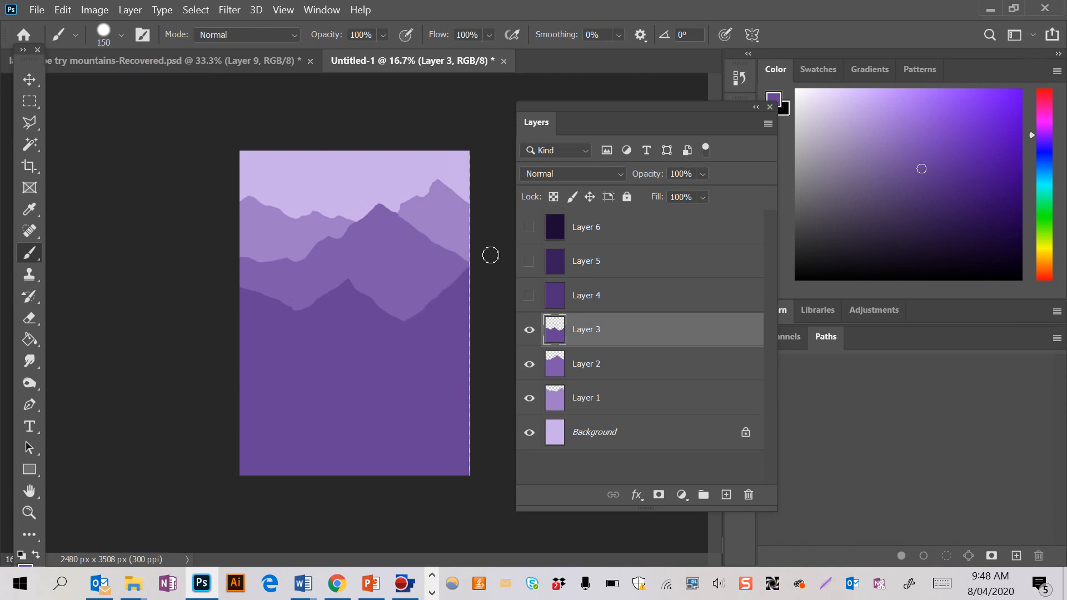
{"action": "mouse_move", "coordinate": [488, 252]}
{"action": "left_mouse_down"}
{"action": "mouse_move", "coordinate": [412, 331]}
{"action": "mouse_move", "coordinate": [411, 305]}
{"action": "mouse_move", "coordinate": [359, 268]}
{"action": "mouse_move", "coordinate": [290, 304]}
{"action": "left_mouse_up"}
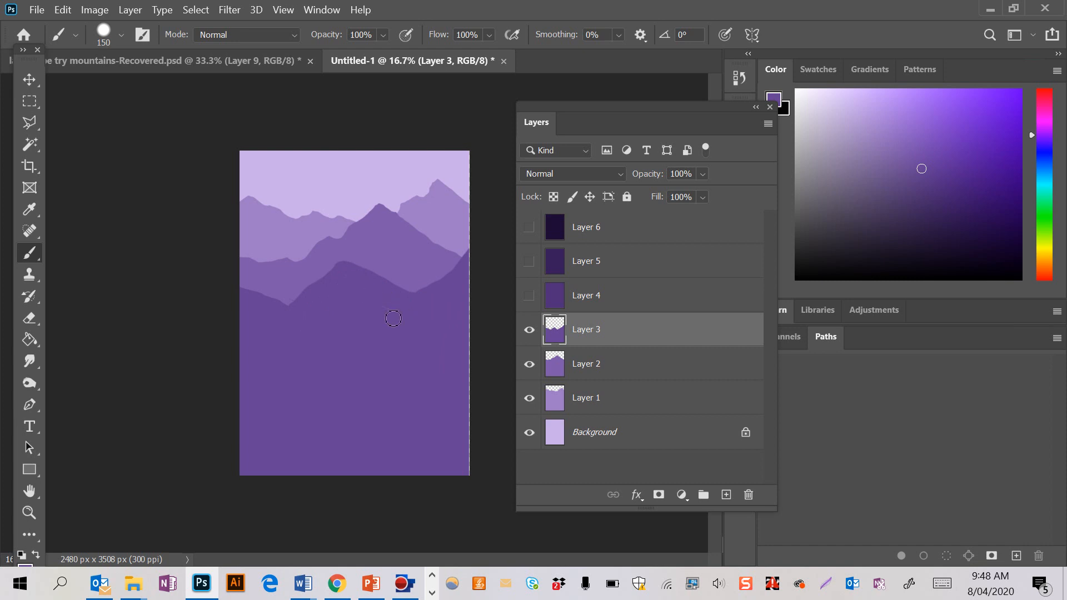
{"action": "key", "text": "ctrl+z"}
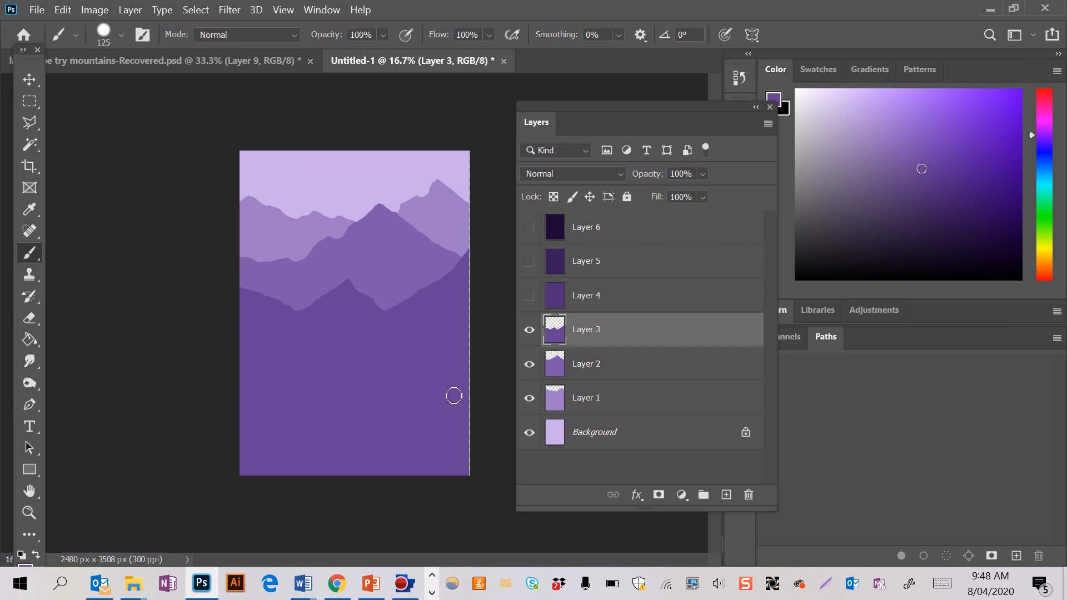
- Reduce the Brush to 70 px and paint the outline of a higher, jagged central peak on Layer 3
{"action": "key", "text": "bracketleft"}
{"action": "key", "text": "bracketleft"}
{"action": "key", "text": "bracketleft"}
{"action": "key", "text": "bracketleft"}
{"action": "key", "text": "bracketleft"}
{"action": "mouse_move", "coordinate": [403, 295]}
{"action": "left_mouse_down"}
{"action": "mouse_move", "coordinate": [345, 266]}
{"action": "mouse_move", "coordinate": [324, 285]}
{"action": "mouse_move", "coordinate": [269, 294]}
{"action": "left_mouse_up"}
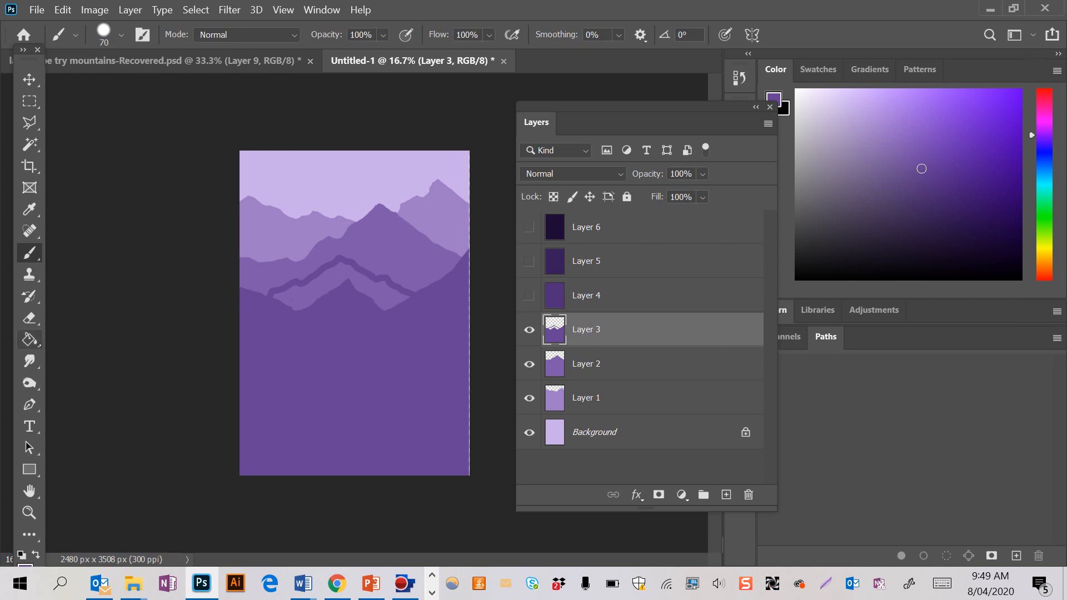
- Try to fill the gap beneath Layer 3's new peak outline with the Paint Bucket, then undo the fills
{"action": "left_click", "coordinate": [29, 339]}
{"action": "left_click", "coordinate": [325, 287]}
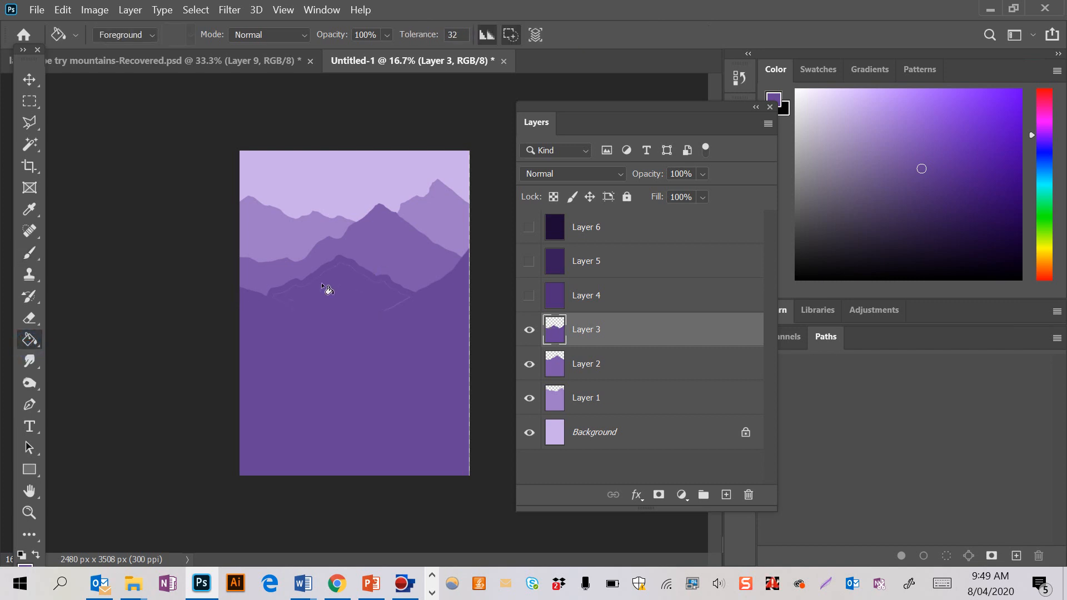
{"action": "left_click", "coordinate": [383, 293]}
{"action": "key", "text": "ctrl+z"}
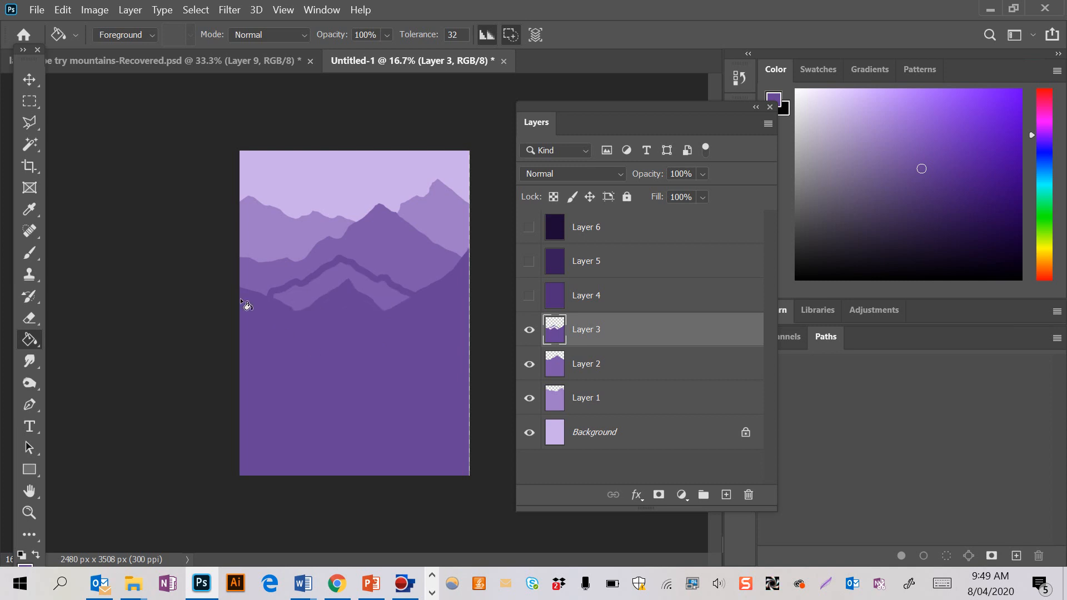
- Paint in the gap beneath Layer 3's peak outline with the Brush and extend the ridge to the left edge
{"action": "left_click", "coordinate": [29, 253]}
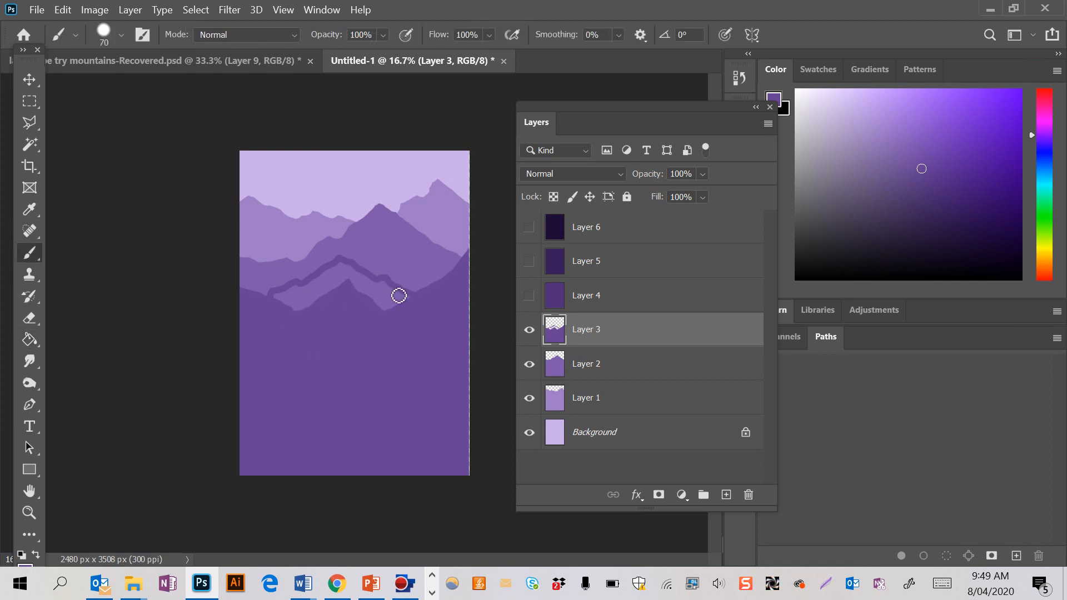
{"action": "mouse_move", "coordinate": [398, 295]}
{"action": "left_mouse_down"}
{"action": "mouse_move", "coordinate": [364, 284]}
{"action": "mouse_move", "coordinate": [378, 310]}
{"action": "mouse_move", "coordinate": [363, 280]}
{"action": "mouse_move", "coordinate": [349, 287]}
{"action": "mouse_move", "coordinate": [358, 286]}
{"action": "mouse_move", "coordinate": [354, 273]}
{"action": "mouse_move", "coordinate": [297, 324]}
{"action": "mouse_move", "coordinate": [362, 279]}
{"action": "mouse_move", "coordinate": [299, 314]}
{"action": "mouse_move", "coordinate": [317, 295]}
{"action": "mouse_move", "coordinate": [275, 313]}
{"action": "mouse_move", "coordinate": [298, 305]}
{"action": "mouse_move", "coordinate": [287, 314]}
{"action": "mouse_move", "coordinate": [280, 302]}
{"action": "mouse_move", "coordinate": [233, 279]}
{"action": "left_mouse_up"}
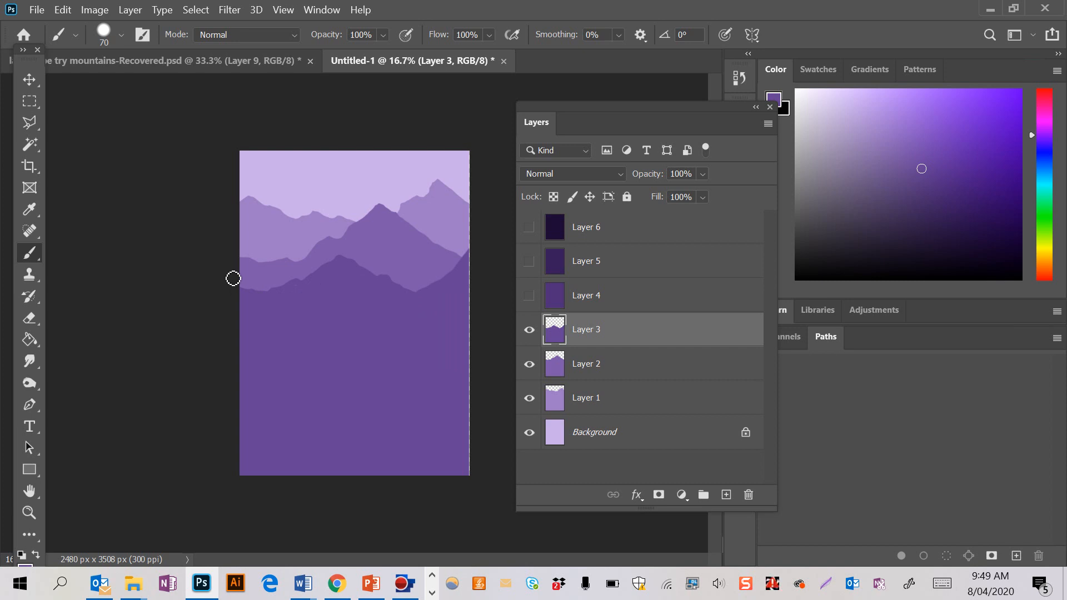
- Show Layer 4, lower its opacity to 75% so the ridges below show through, and switch to the Eraser
{"action": "left_click", "coordinate": [605, 281]}
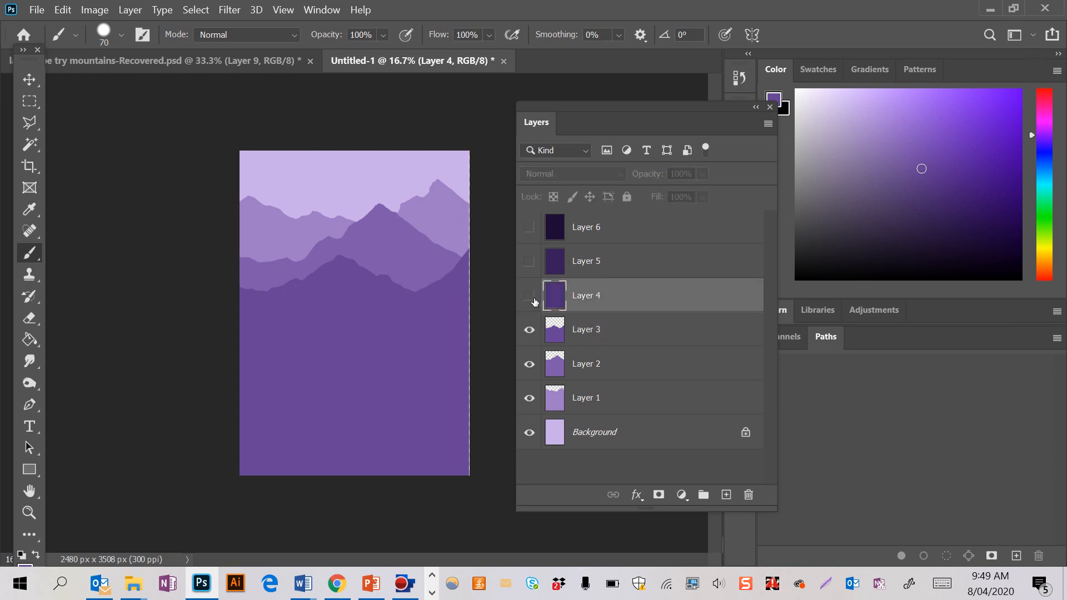
{"action": "left_click", "coordinate": [530, 296]}
{"action": "left_click", "coordinate": [702, 174]}
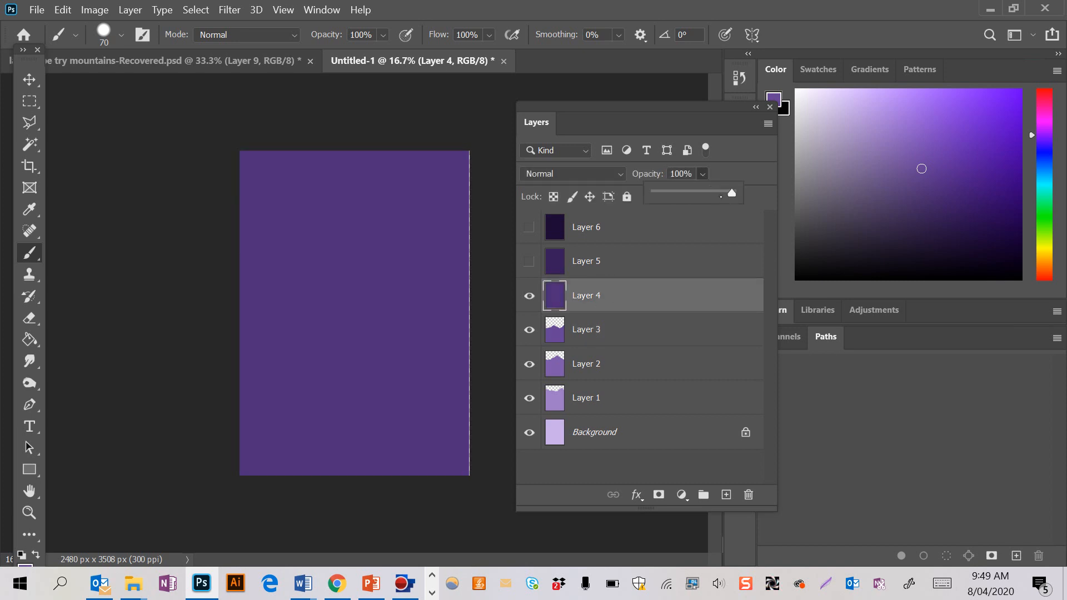
{"action": "left_click_drag", "start_coordinate": [736, 191], "coordinate": [713, 191]}
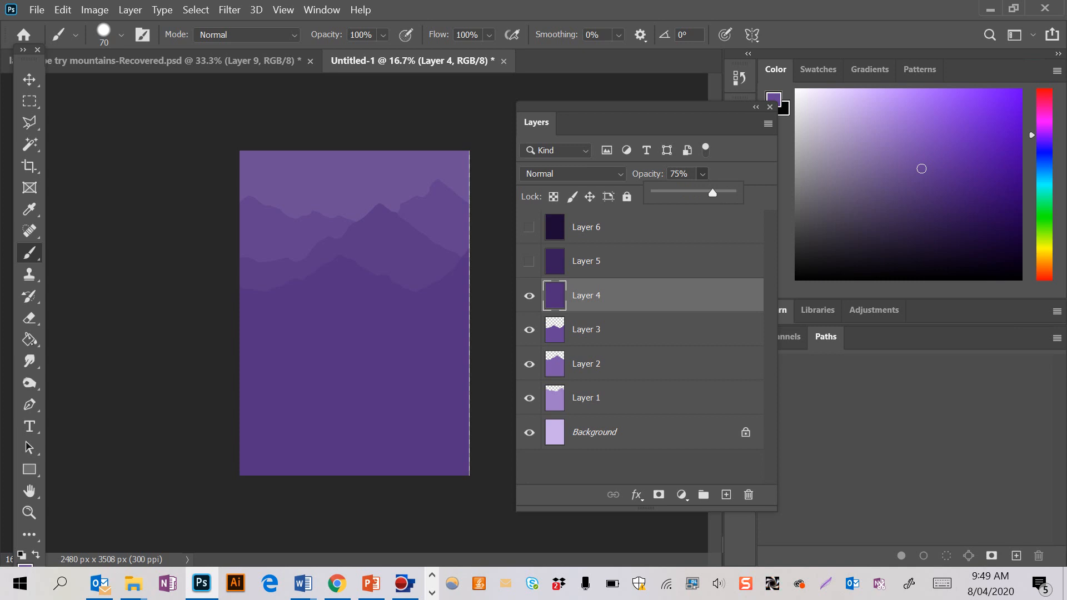
{"action": "left_click", "coordinate": [30, 318]}
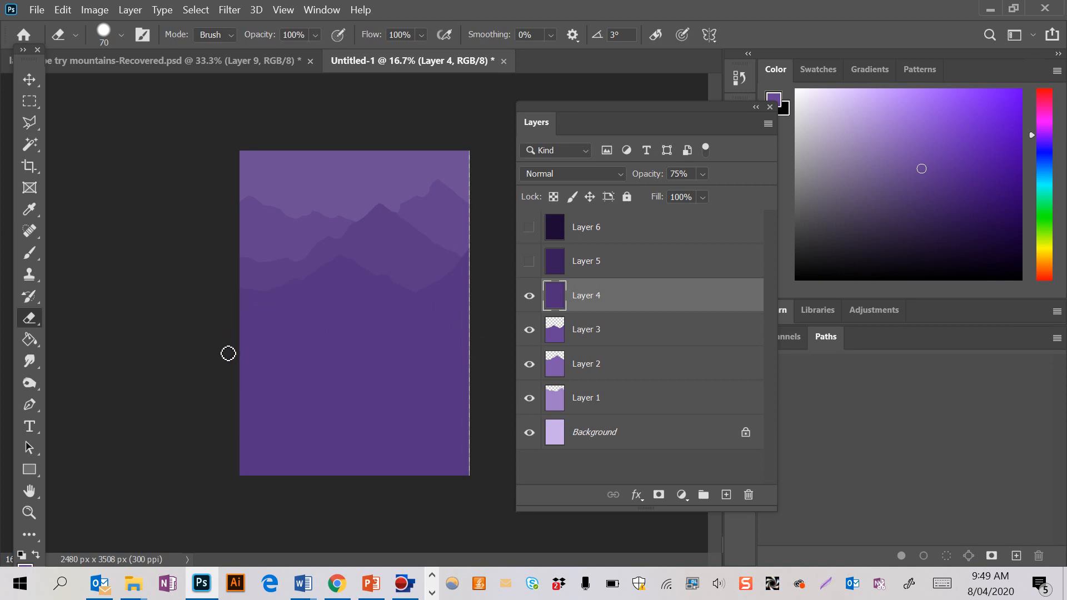
{"action": "mouse_move", "coordinate": [237, 267]}
{"action": "left_mouse_down"}
{"action": "mouse_move", "coordinate": [332, 356]}
{"action": "mouse_move", "coordinate": [407, 337]}
{"action": "mouse_move", "coordinate": [432, 346]}
{"action": "mouse_move", "coordinate": [498, 293]}
{"action": "left_mouse_up"}
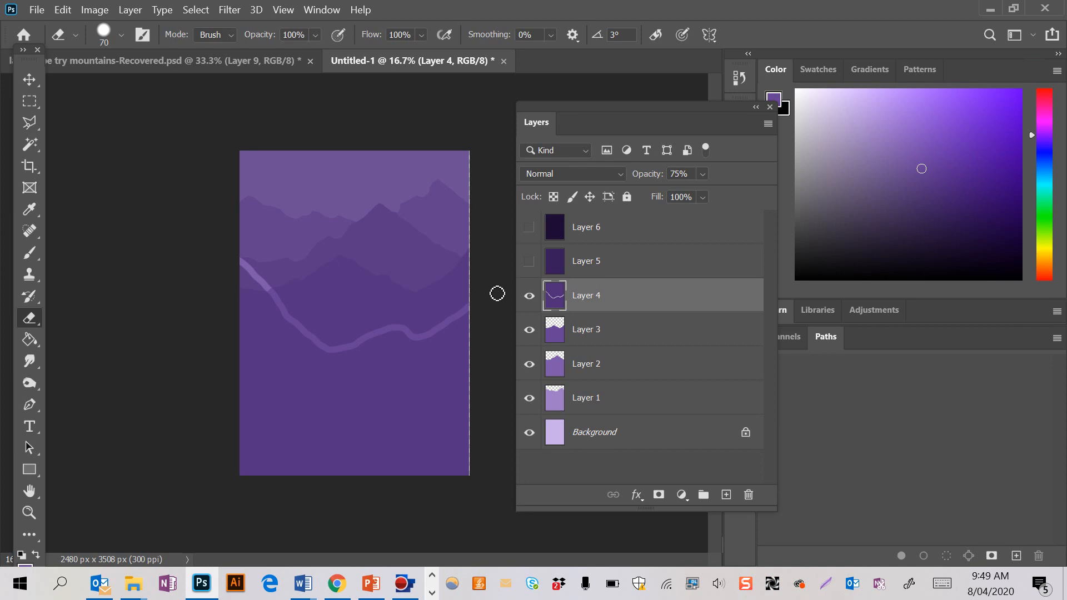
{"action": "key", "text": "ctrl+z"}
{"action": "mouse_move", "coordinate": [227, 272]}
{"action": "left_mouse_down"}
{"action": "mouse_move", "coordinate": [336, 338]}
{"action": "mouse_move", "coordinate": [343, 326]}
{"action": "left_mouse_up"}
{"action": "key", "text": "ctrl+z"}
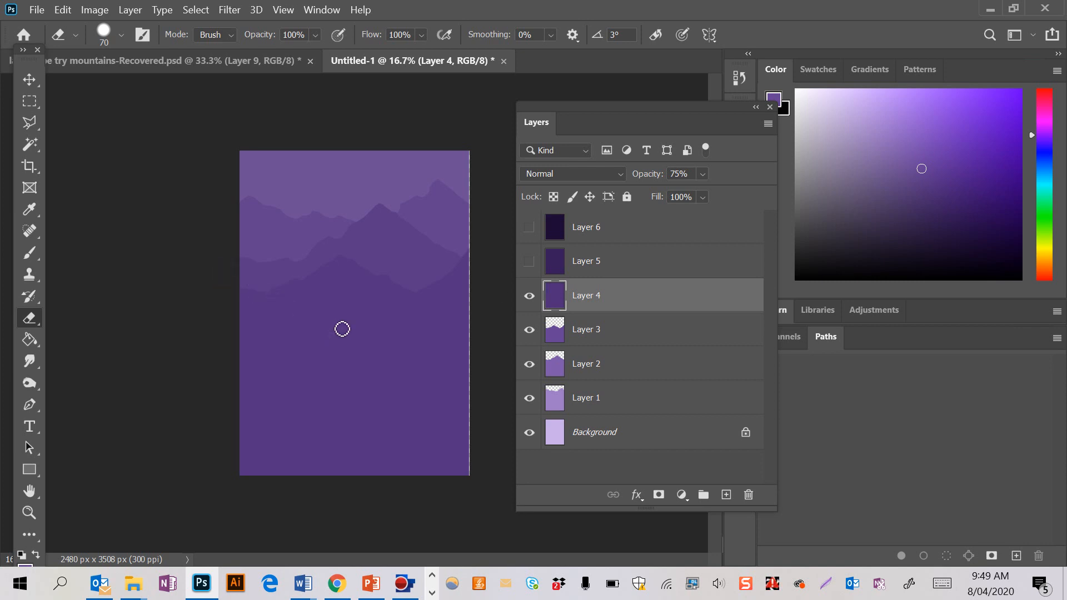
- Erase a jagged ridge line across the full width of Layer 4, dipping to a valley around the centre and rising towards both edges
{"action": "mouse_move", "coordinate": [240, 269]}
{"action": "left_mouse_down"}
{"action": "mouse_move", "coordinate": [330, 331]}
{"action": "mouse_move", "coordinate": [406, 338]}
{"action": "mouse_move", "coordinate": [434, 332]}
{"action": "mouse_move", "coordinate": [467, 301]}
{"action": "mouse_move", "coordinate": [486, 303]}
{"action": "left_mouse_up"}
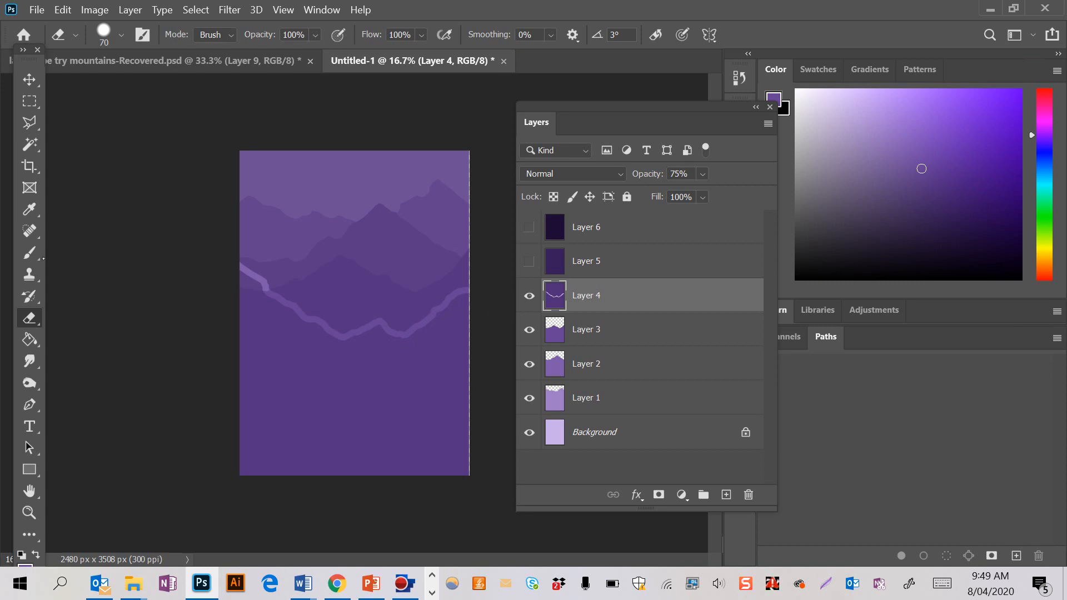
- Delete the area of Layer 4 above its ridge line using the Magic Wand, deselect, and set the layer's opacity to 100%
{"action": "left_click", "coordinate": [30, 144]}
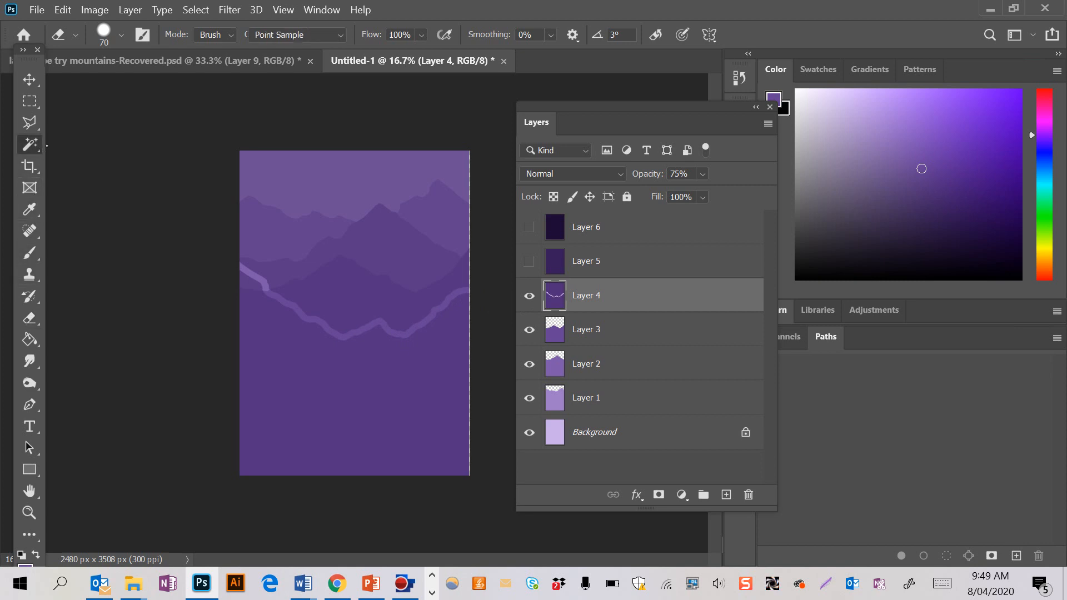
{"action": "left_click", "coordinate": [332, 255]}
{"action": "key", "text": "Delete"}
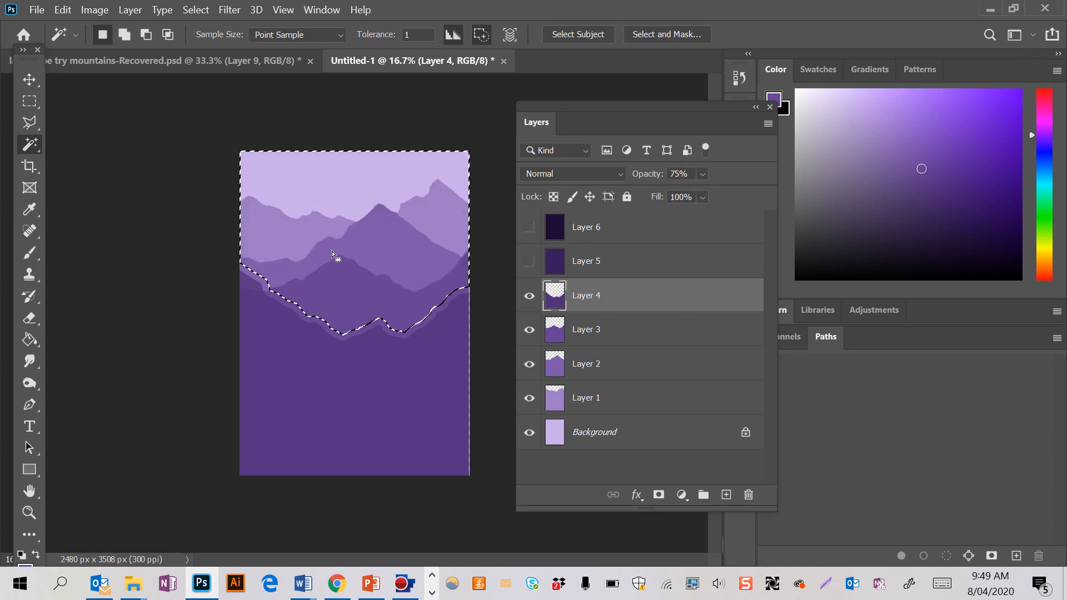
{"action": "key", "text": "ctrl+d"}
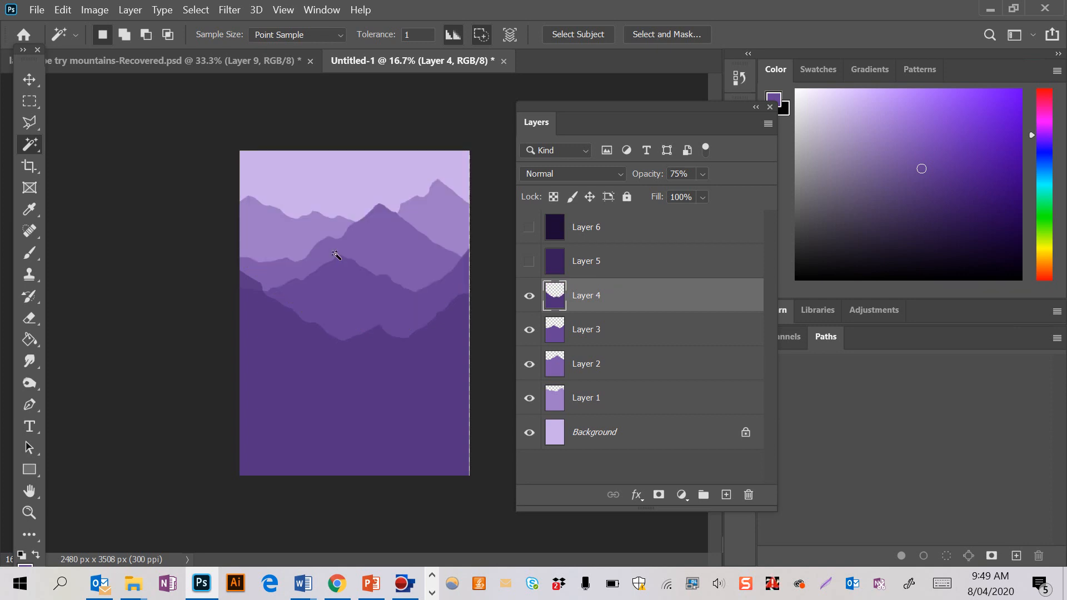
{"action": "left_click", "coordinate": [704, 174]}
{"action": "left_click_drag", "start_coordinate": [741, 197], "coordinate": [785, 221]}
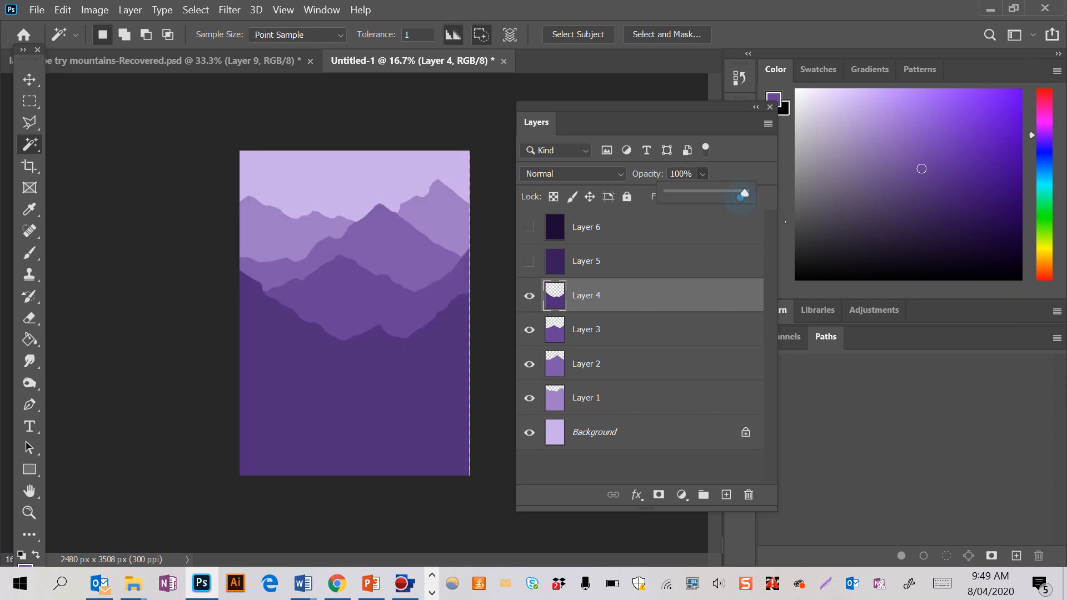
- Show Layer 5, lower its opacity to 68% so the ridges below show through, and switch to the Eraser
{"action": "left_click", "coordinate": [607, 258]}
{"action": "left_click", "coordinate": [607, 258]}
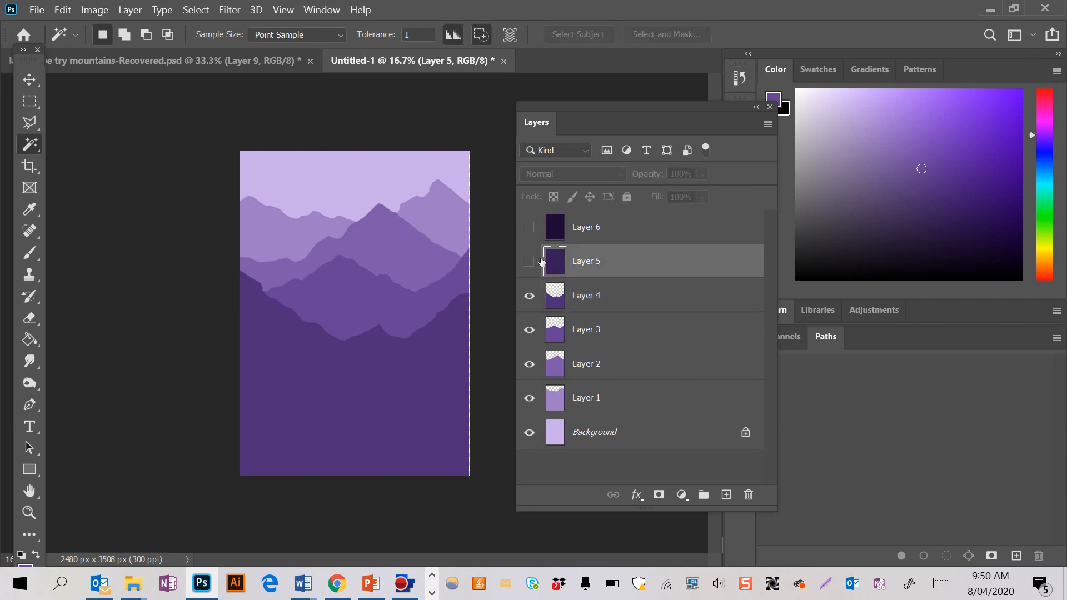
{"action": "left_click", "coordinate": [536, 263]}
{"action": "left_click", "coordinate": [703, 174]}
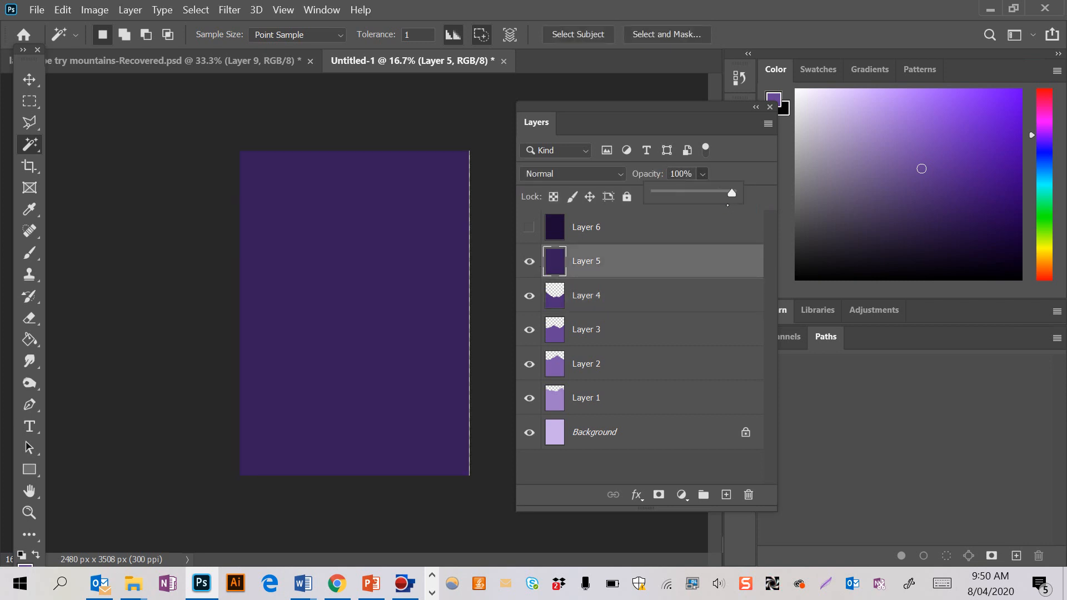
{"action": "left_click_drag", "start_coordinate": [735, 193], "coordinate": [708, 193]}
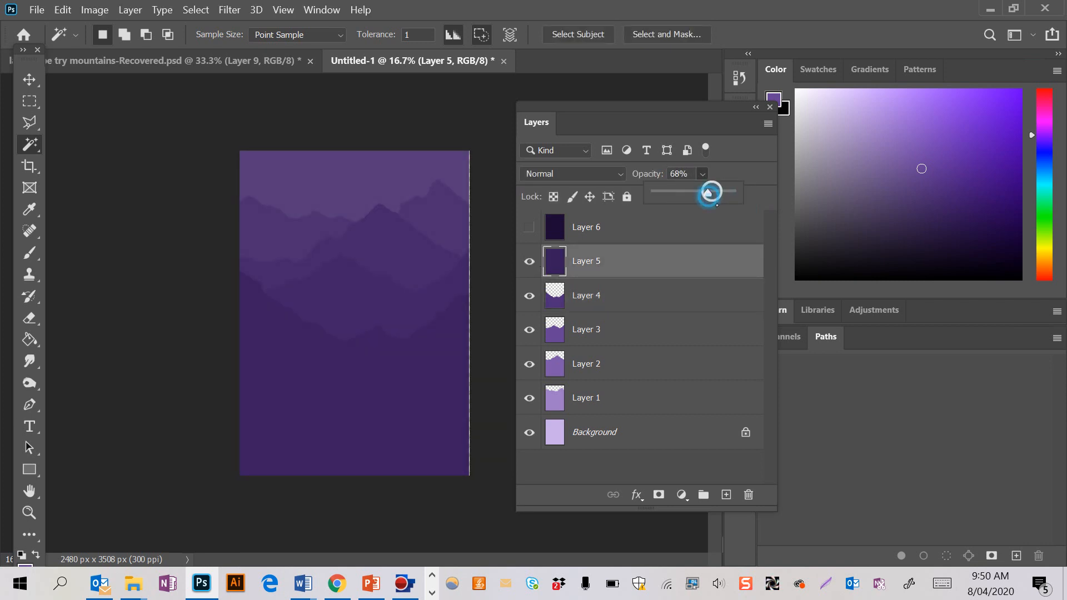
{"action": "left_click", "coordinate": [30, 318]}
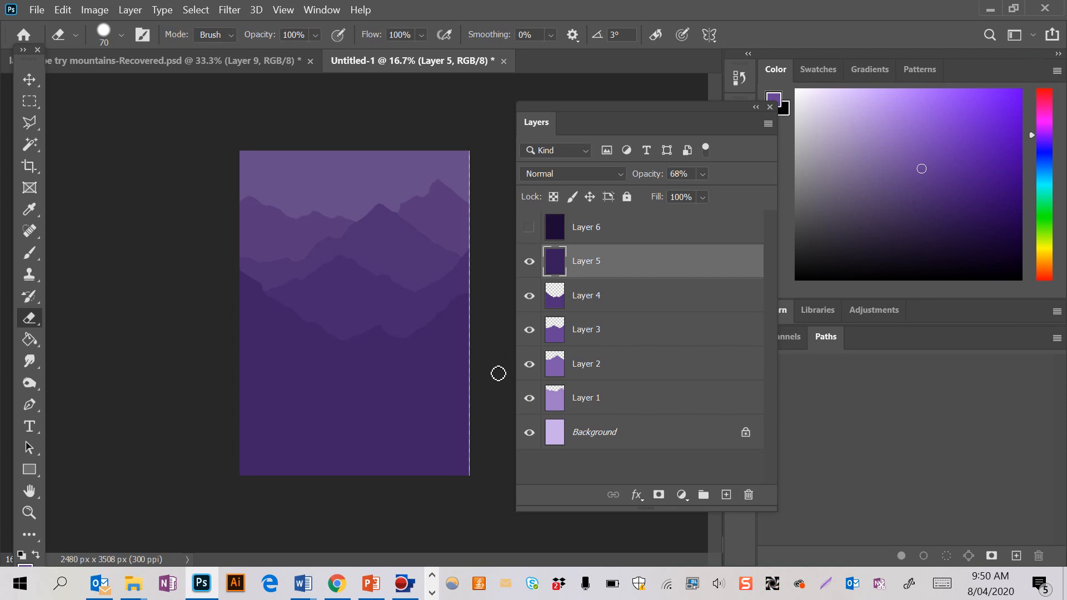
- Erase an uneven ridge line across the full width of Layer 5, climbing from low at the left edge to higher at the right edge
{"action": "mouse_move", "coordinate": [489, 390]}
{"action": "left_mouse_down"}
{"action": "mouse_move", "coordinate": [390, 374]}
{"action": "mouse_move", "coordinate": [336, 407]}
{"action": "mouse_move", "coordinate": [279, 364]}
{"action": "mouse_move", "coordinate": [223, 391]}
{"action": "left_mouse_up"}
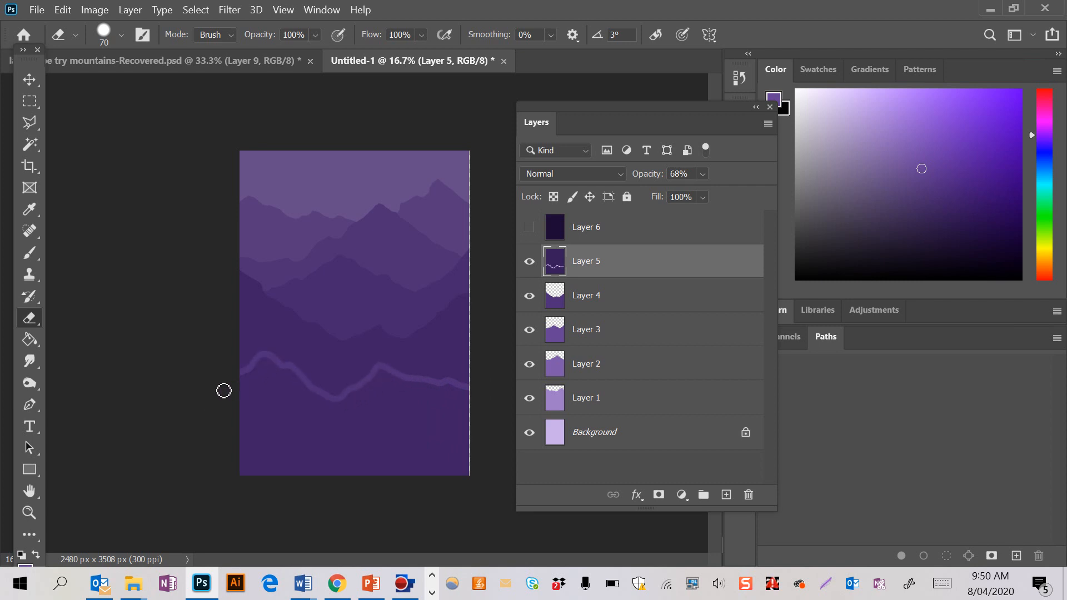
{"action": "key", "text": "ctrl+z"}
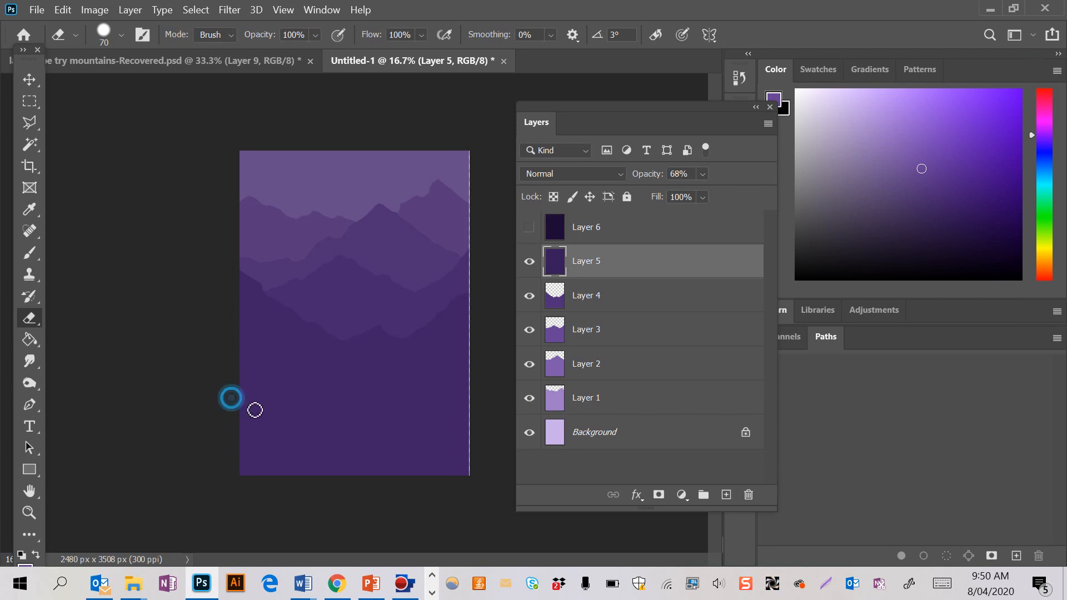
{"action": "mouse_move", "coordinate": [232, 398]}
{"action": "left_mouse_down"}
{"action": "mouse_move", "coordinate": [430, 382]}
{"action": "mouse_move", "coordinate": [484, 348]}
{"action": "left_mouse_up"}
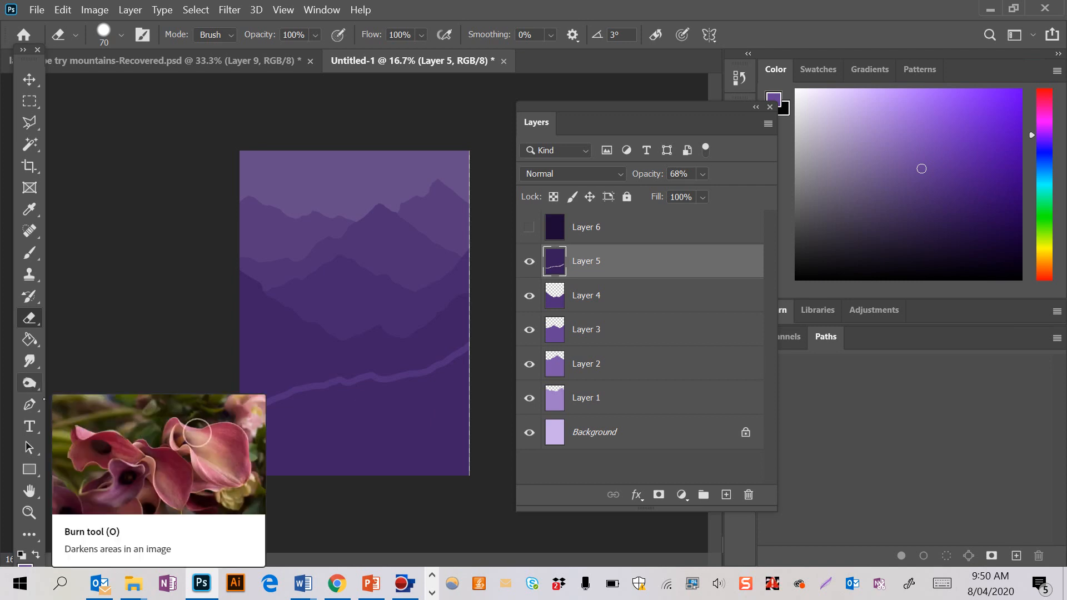
- Delete the area of Layer 5 above its ridge line using the Magic Wand, deselect, and set the layer's opacity to 100%
{"action": "key", "text": "w"}
{"action": "left_click", "coordinate": [313, 253]}
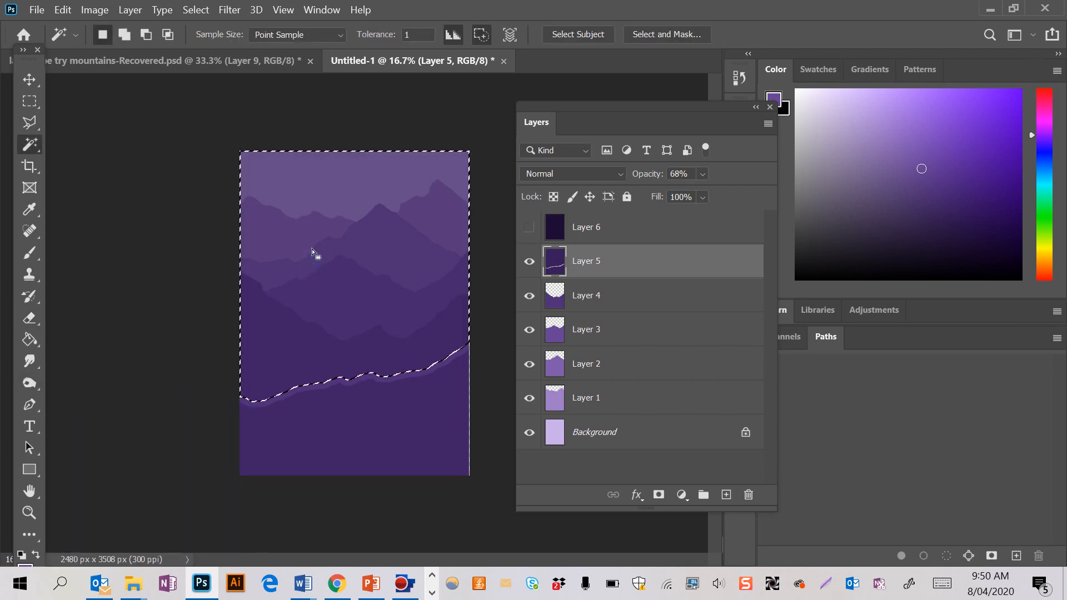
{"action": "key", "text": "Delete"}
{"action": "key", "text": "ctrl+d"}
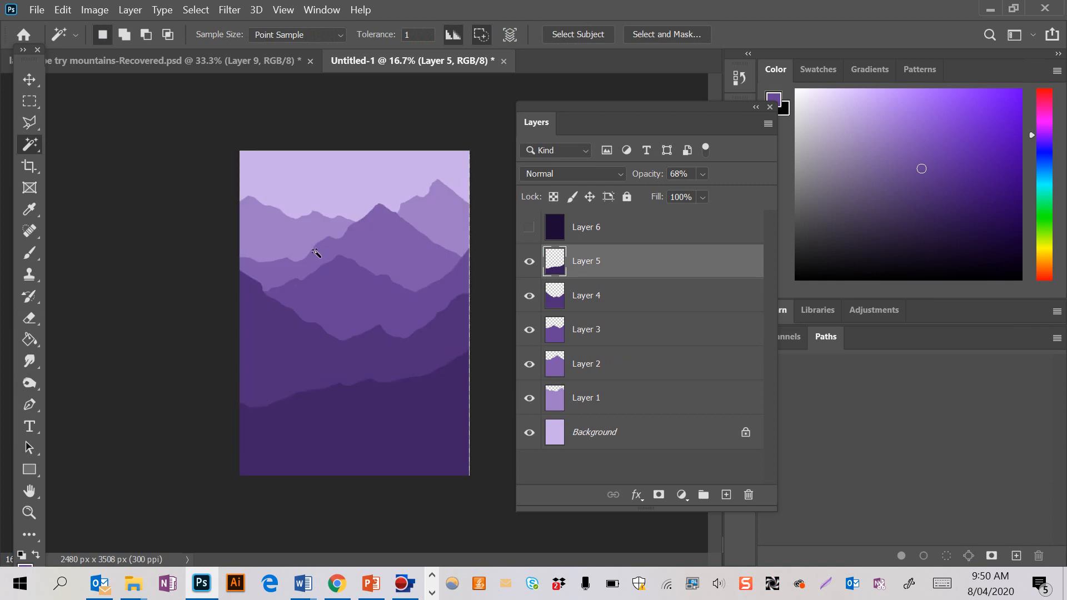
{"action": "left_click", "coordinate": [702, 174]}
{"action": "left_click_drag", "start_coordinate": [722, 192], "coordinate": [748, 193]}
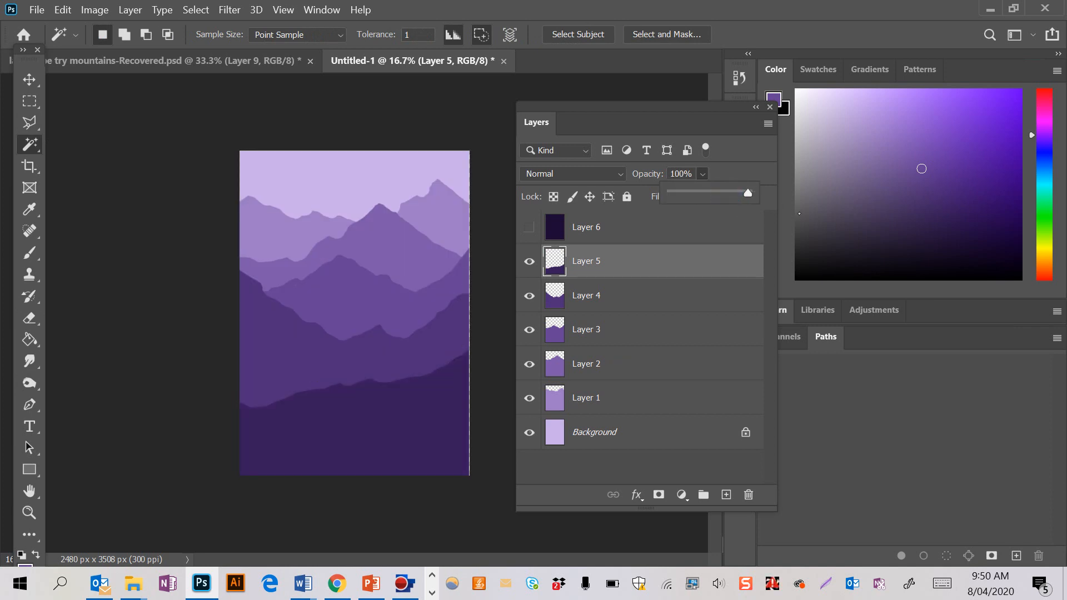
- Show Layer 6, lower its opacity to 68% so the ridges below show through, and switch to the Eraser
{"action": "left_click", "coordinate": [601, 228]}
{"action": "left_click", "coordinate": [529, 227]}
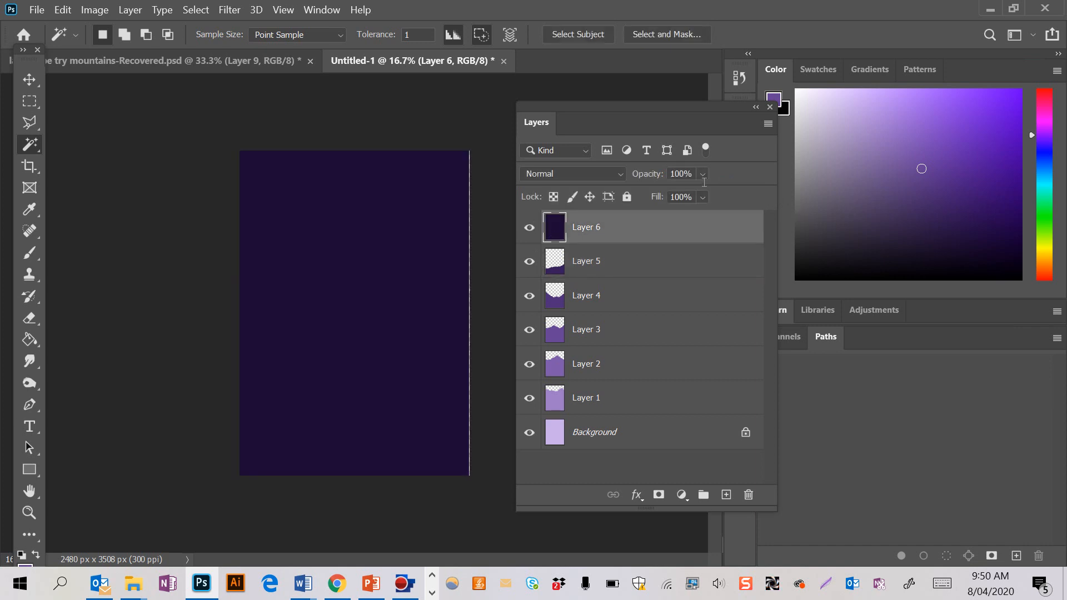
{"action": "left_click", "coordinate": [703, 174]}
{"action": "left_click_drag", "start_coordinate": [715, 204], "coordinate": [721, 199]}
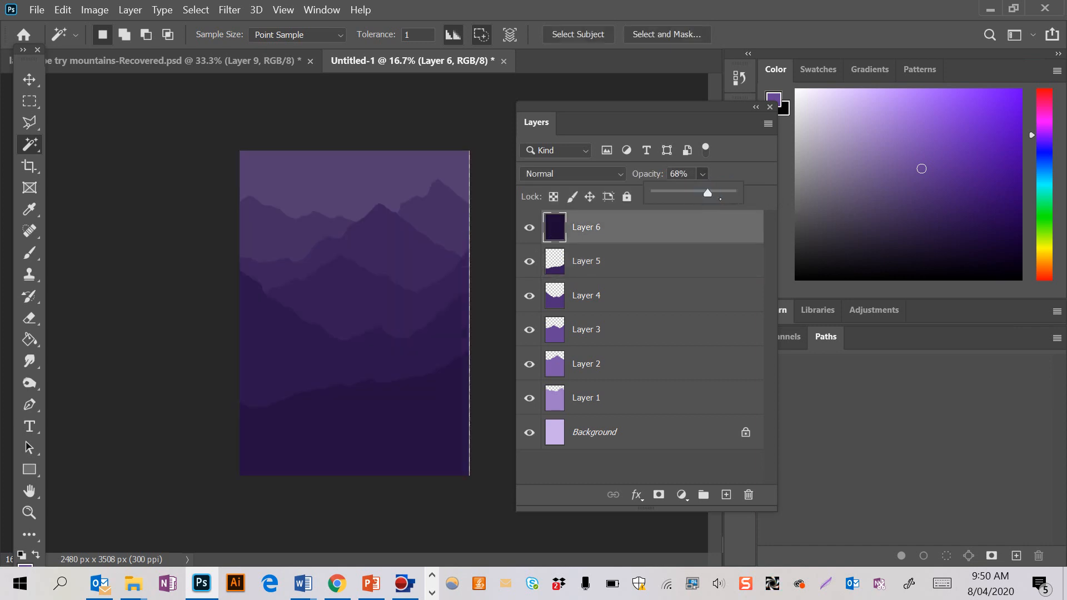
{"action": "left_click", "coordinate": [29, 318]}
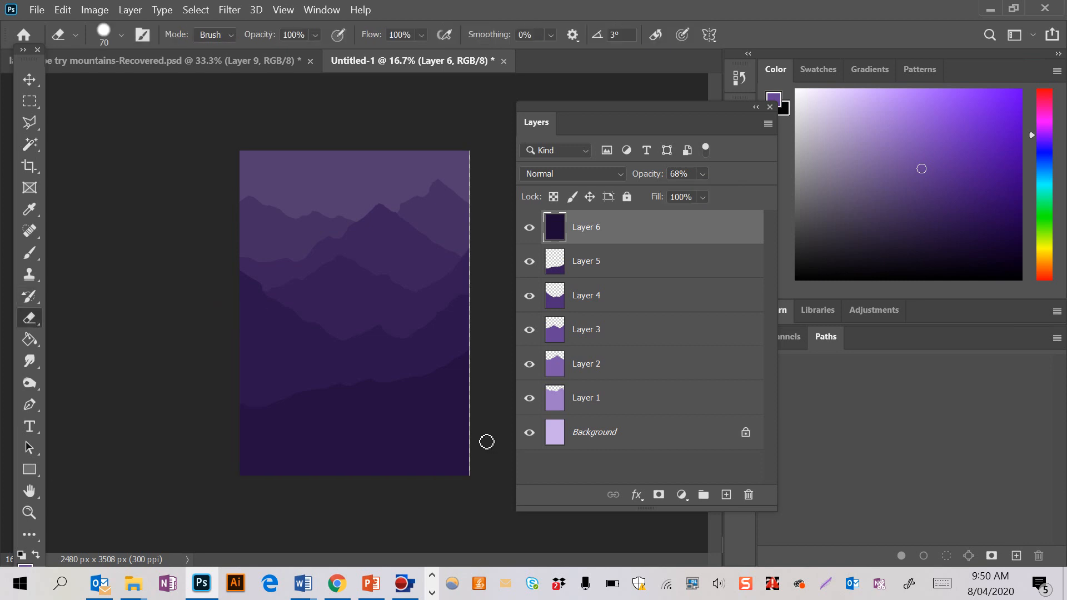
- Erase an uneven ridge line across the full width of Layer 6, descending from the left edge to low at the right edge
{"action": "mouse_move", "coordinate": [463, 442]}
{"action": "left_mouse_down"}
{"action": "mouse_move", "coordinate": [278, 383]}
{"action": "mouse_move", "coordinate": [192, 317]}
{"action": "left_mouse_up"}
{"action": "key", "text": "ctrl+z"}
{"action": "mouse_move", "coordinate": [476, 435]}
{"action": "left_mouse_down"}
{"action": "mouse_move", "coordinate": [339, 412]}
{"action": "mouse_move", "coordinate": [209, 347]}
{"action": "mouse_move", "coordinate": [208, 330]}
{"action": "left_mouse_up"}
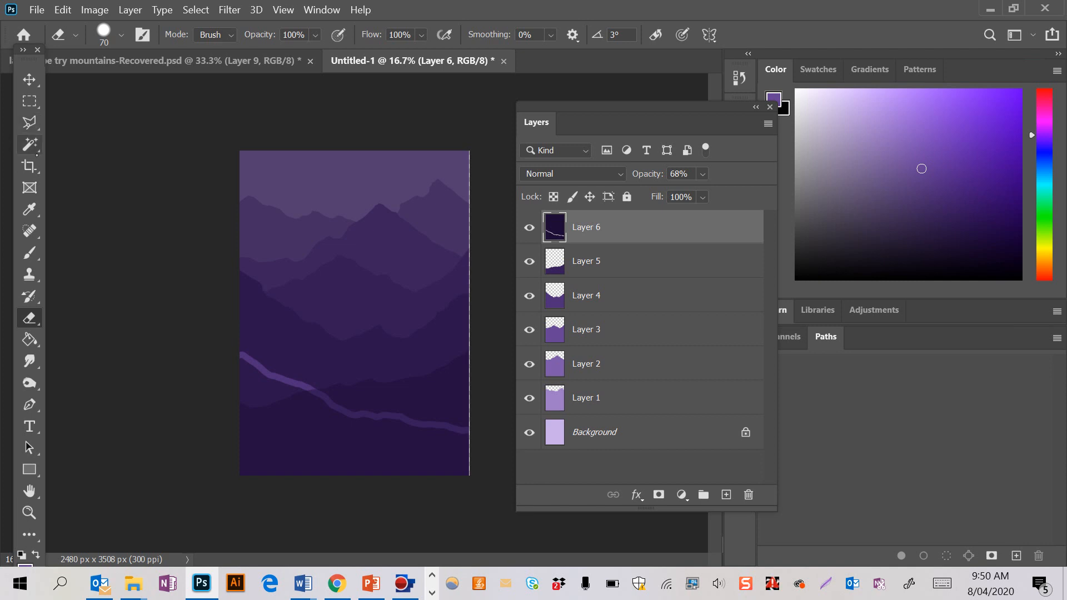
- Delete the area of Layer 6 above its ridge line using the Magic Wand, deselect, and set the layer's opacity to 100%
{"action": "left_click", "coordinate": [29, 145]}
{"action": "left_click", "coordinate": [321, 326]}
{"action": "key", "text": "Delete"}
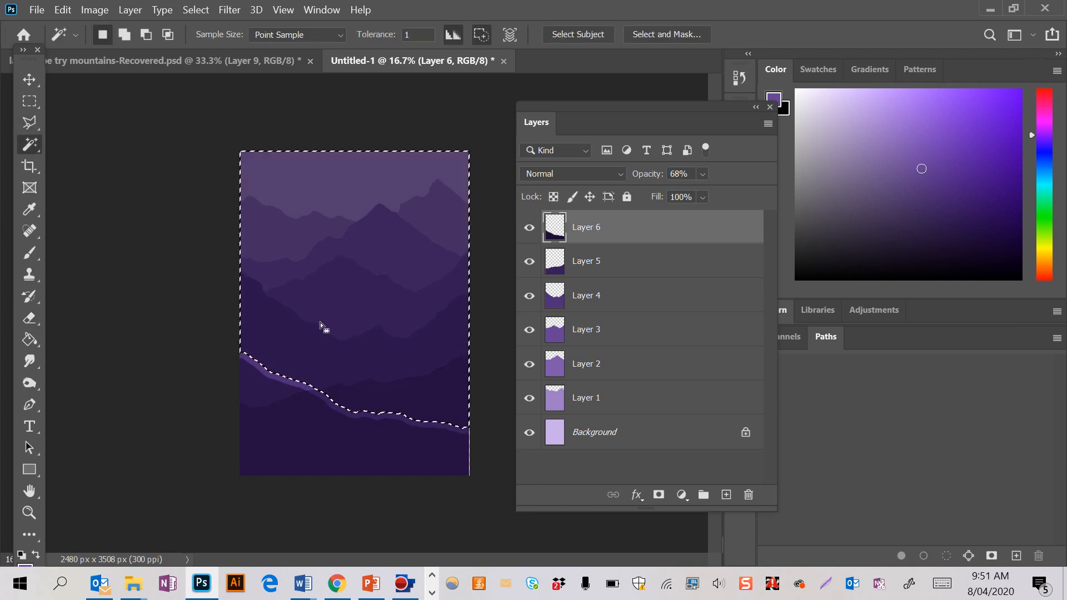
{"action": "key", "text": "ctrl+d"}
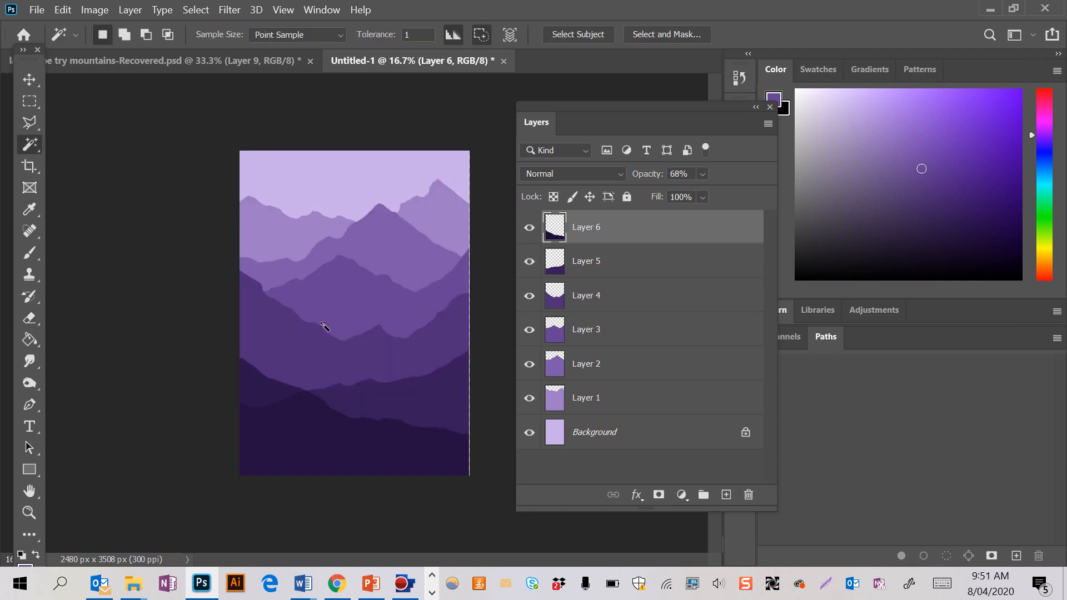
{"action": "left_click", "coordinate": [702, 173]}
{"action": "left_click_drag", "start_coordinate": [739, 193], "coordinate": [747, 193]}
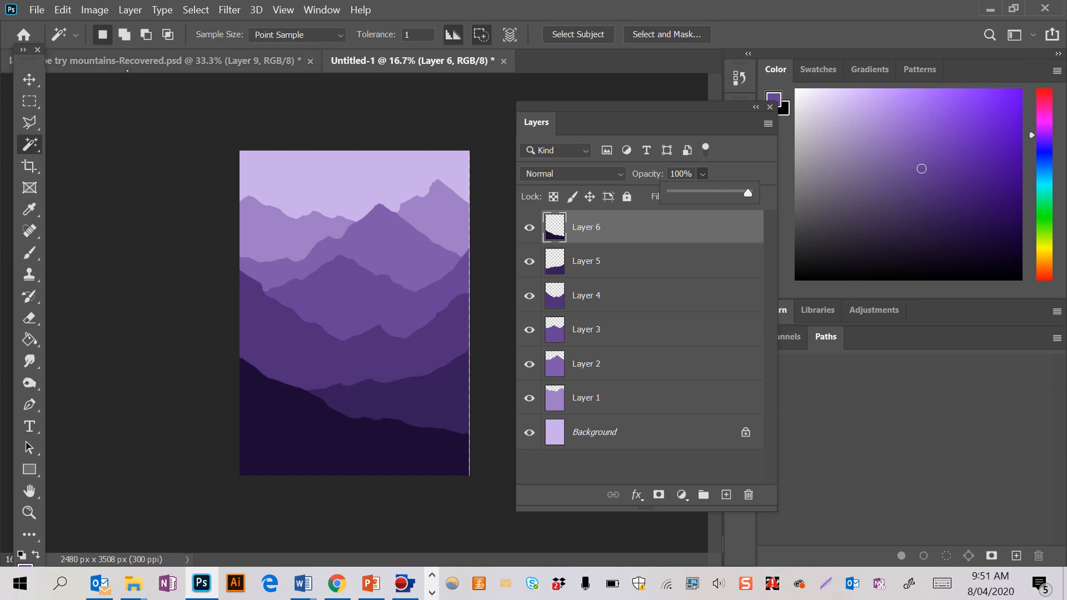
- Switch to the mountains-Recovered.psd document, show the eagle silhouette on Layer 9, and hide the tree and couple silhouettes on Layer 2
{"action": "left_click", "coordinate": [234, 61]}
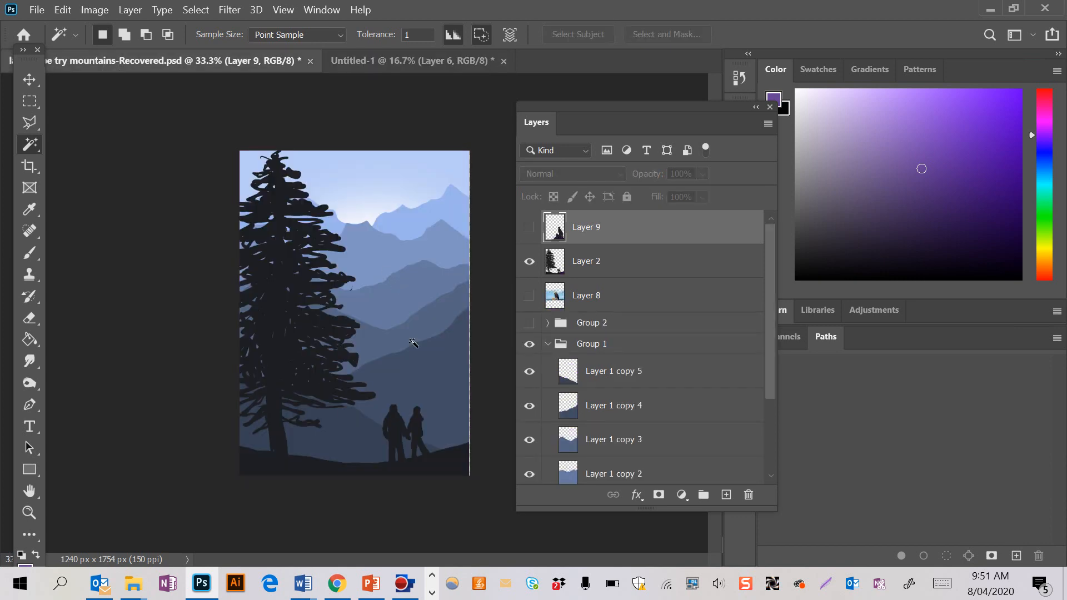
{"action": "left_click", "coordinate": [533, 228]}
{"action": "left_click", "coordinate": [534, 261]}
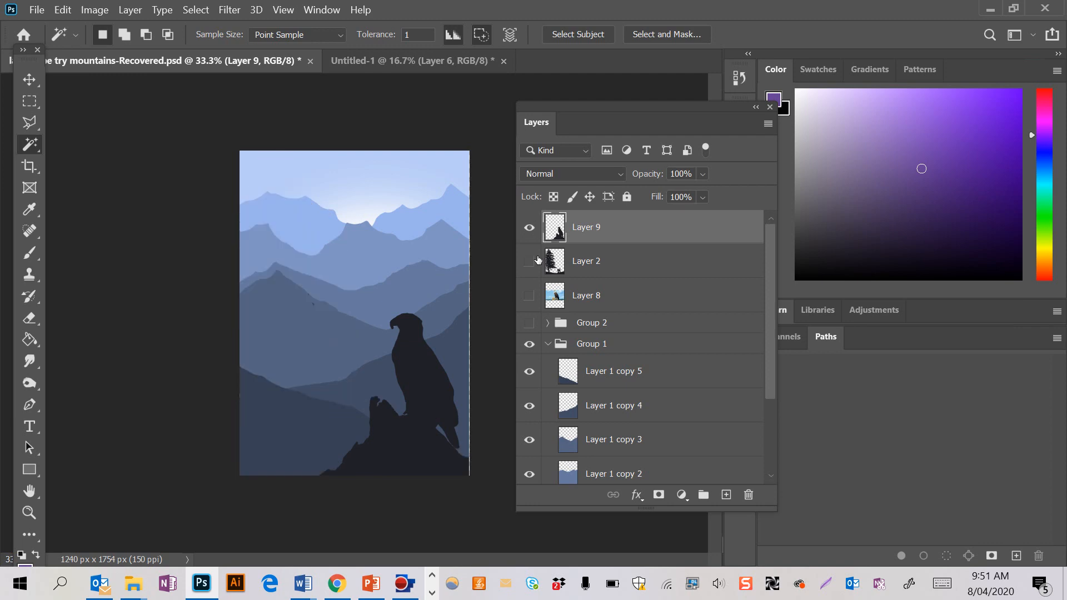